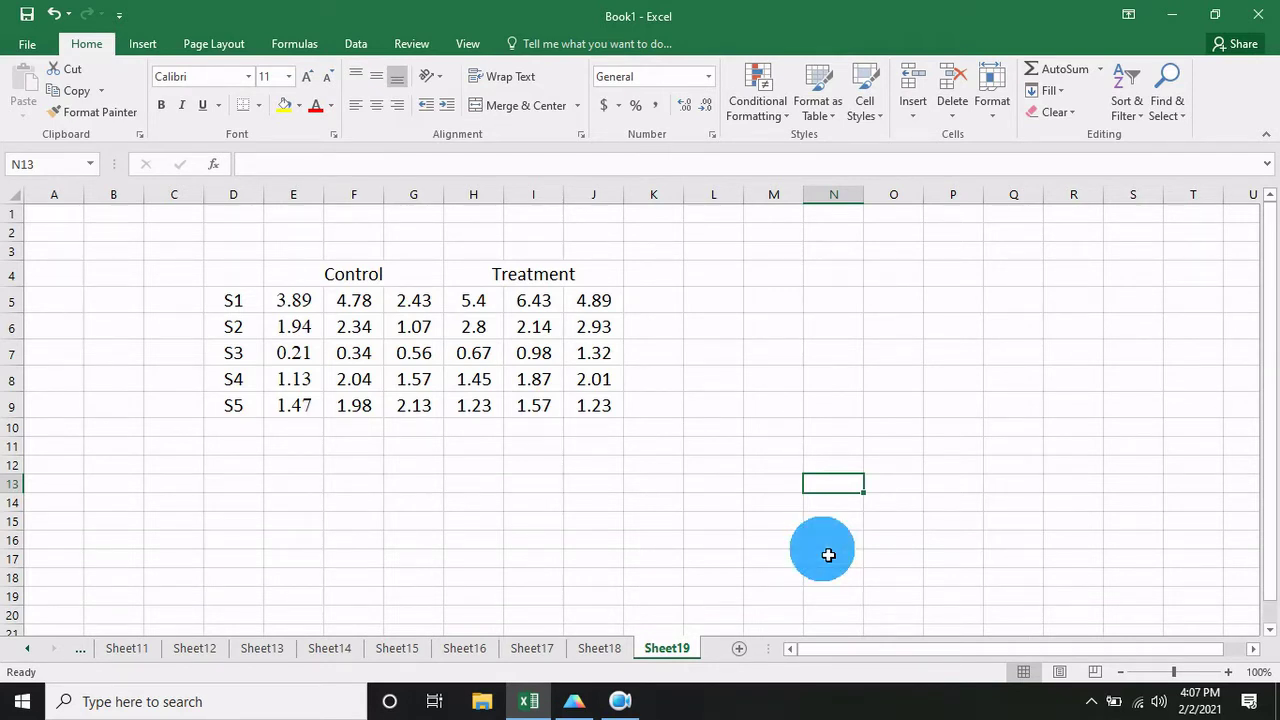
Review the Excel table, then create a Prism grouped table with 3 side-by-side replicates
left_click(228, 293)
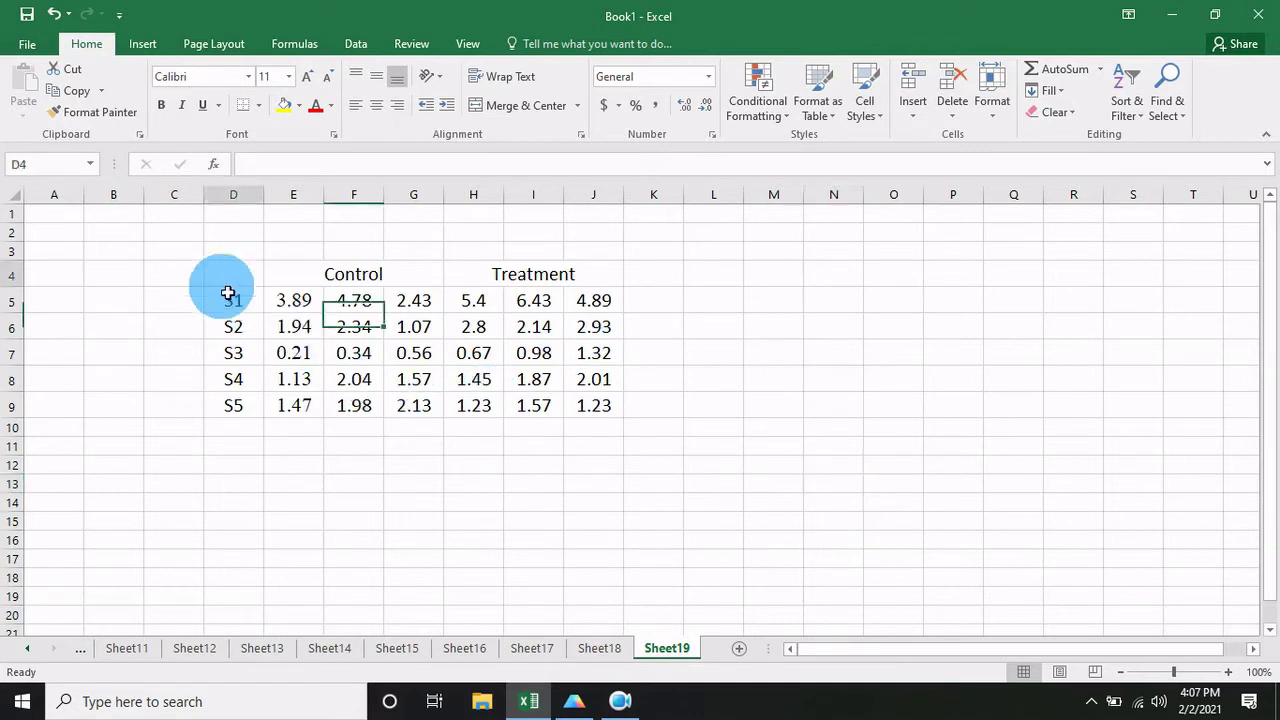
left_click_drag(228, 293, 577, 409)
left_click(338, 286)
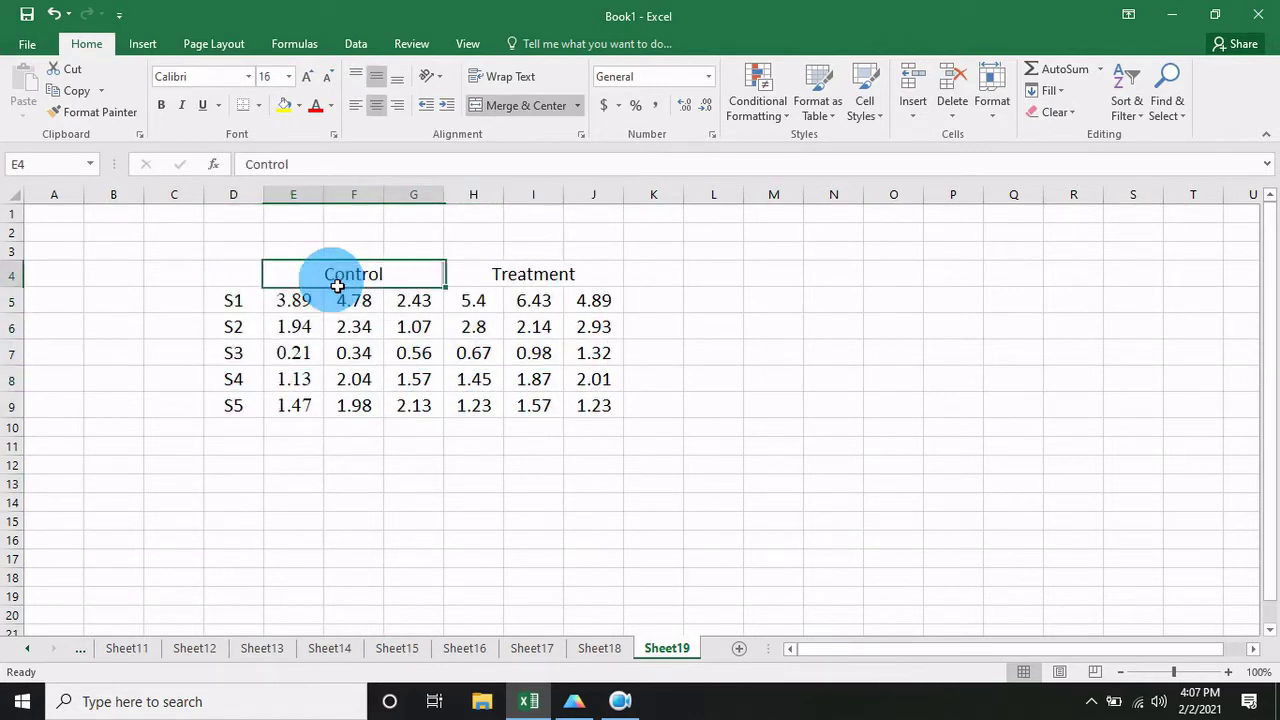
left_click(512, 284)
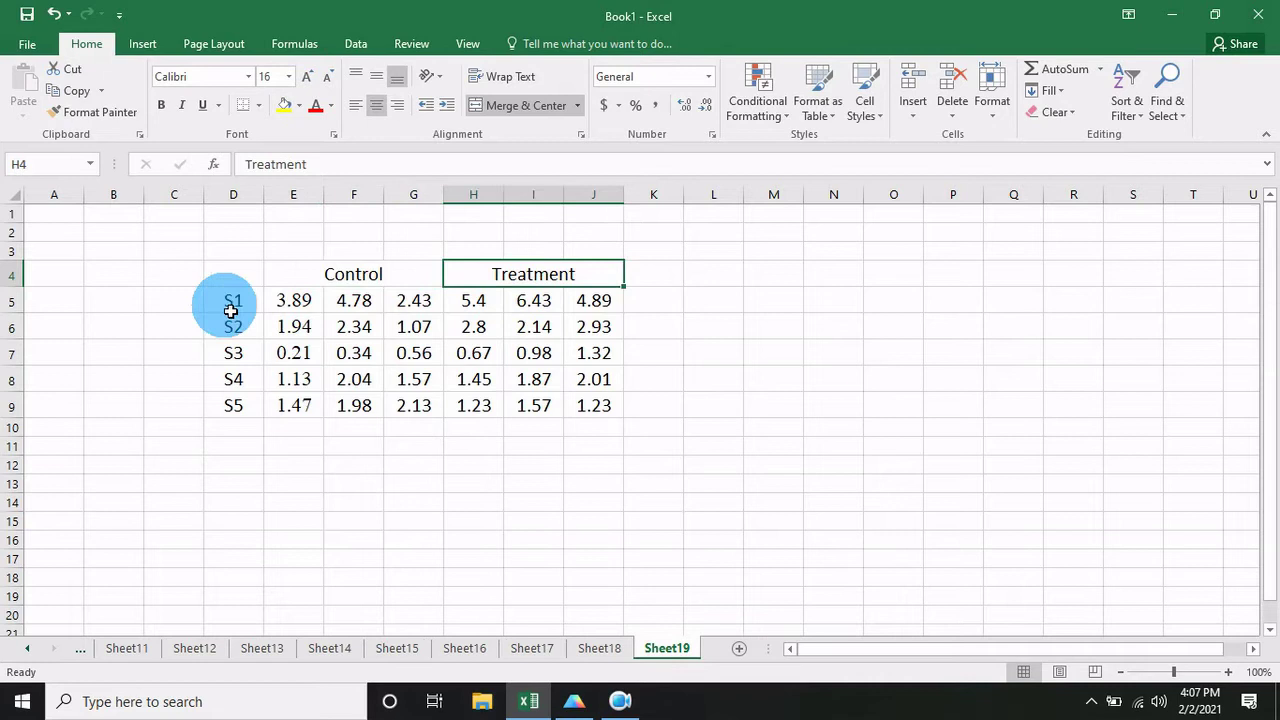
left_click_drag(230, 311, 237, 408)
left_click(388, 466)
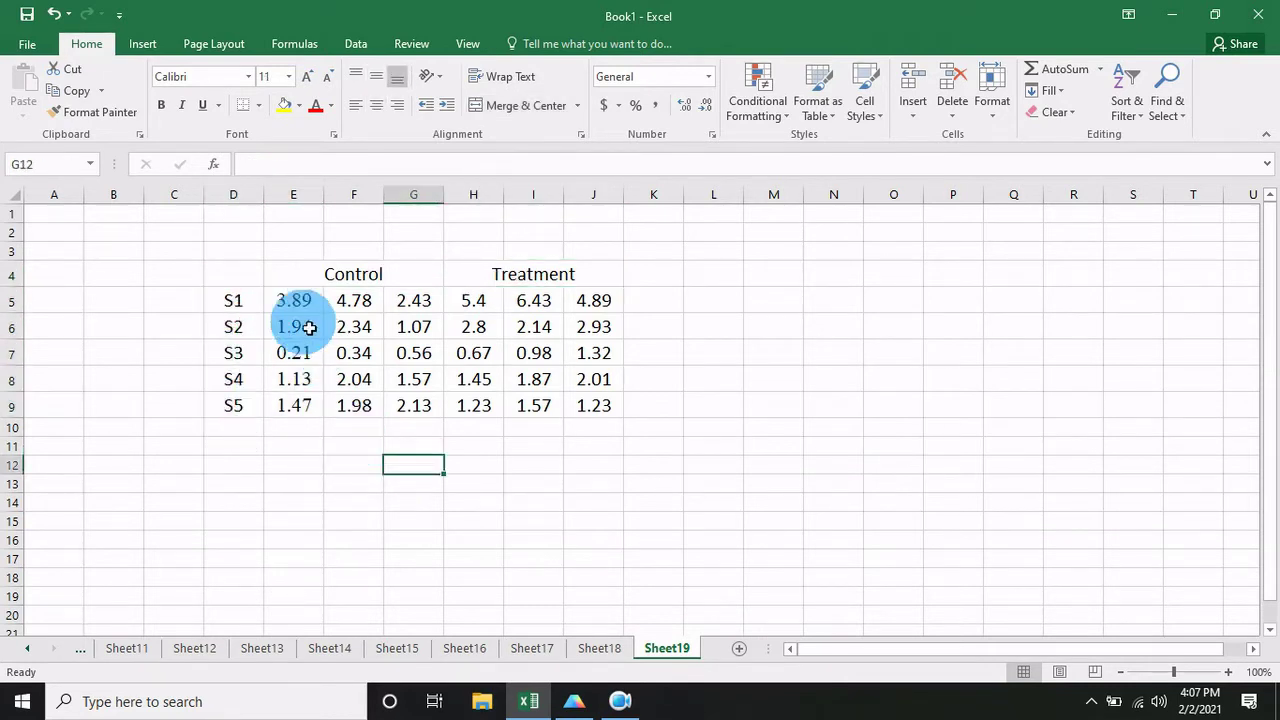
left_click_drag(300, 304, 420, 306)
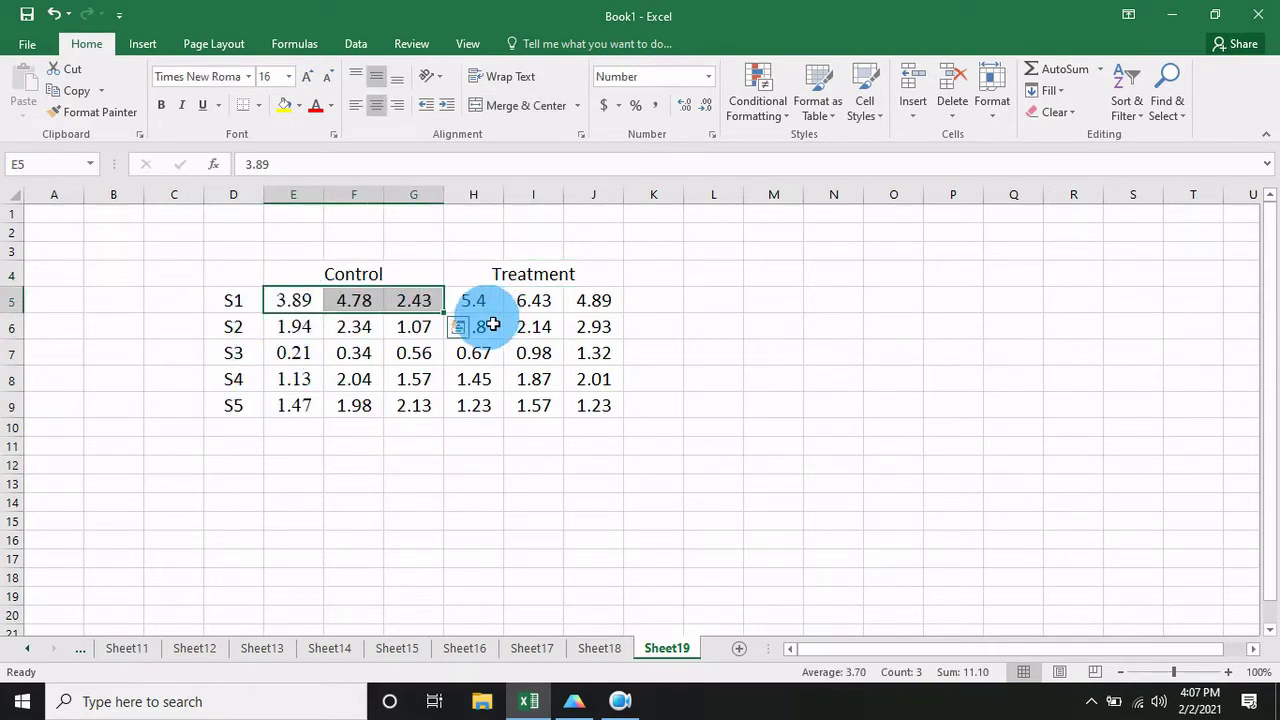
left_click(574, 701)
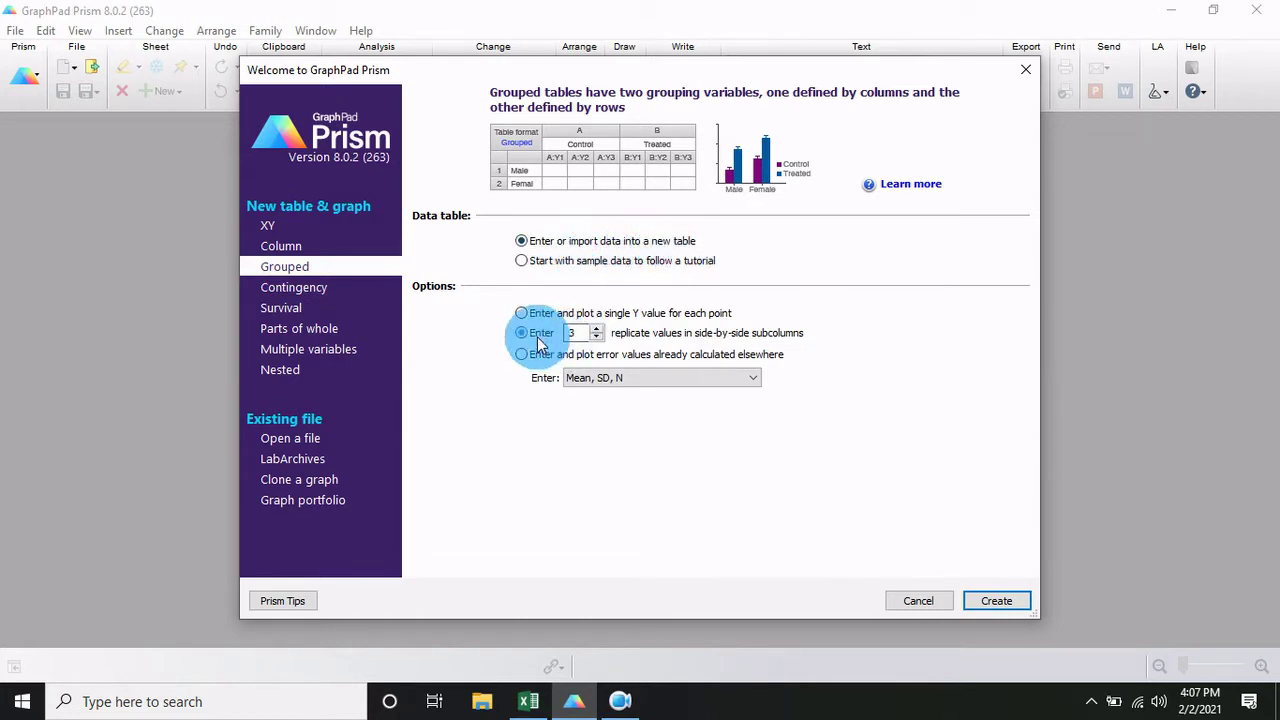
left_click(998, 604)
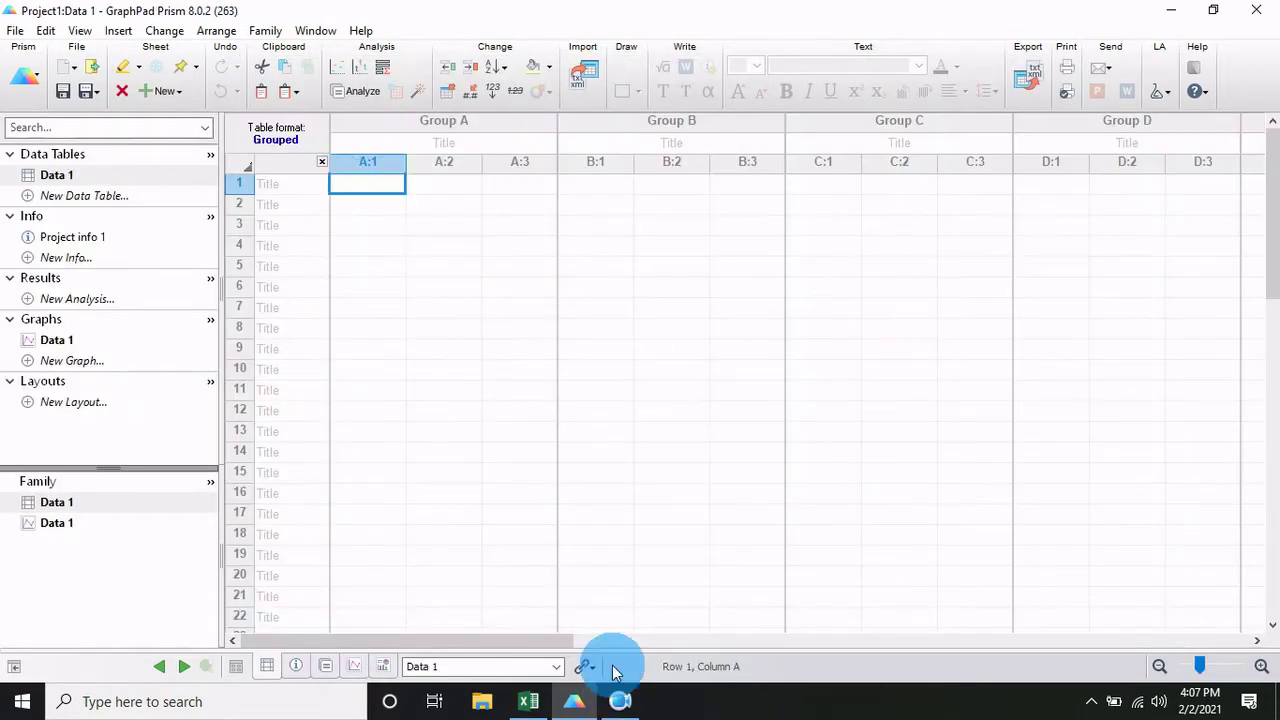
Copy the S1–S5 sample rows and values (D5:J9) from the Excel sheet
left_click(530, 702)
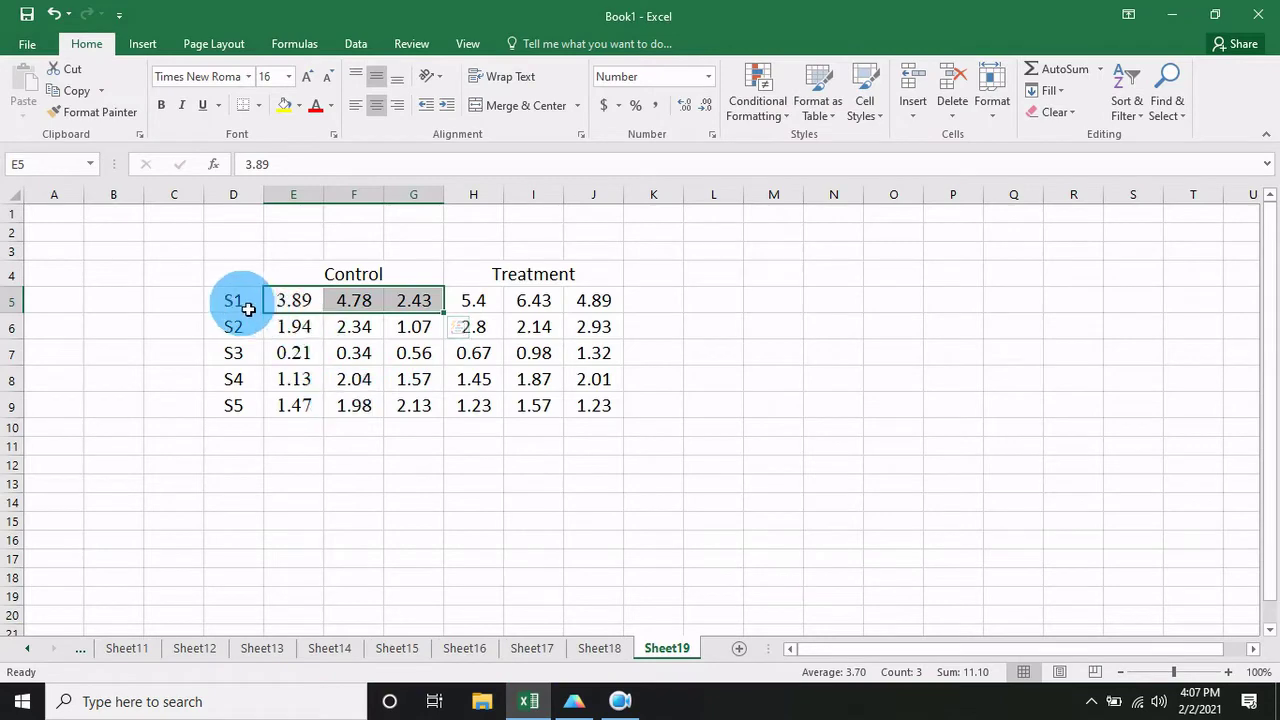
left_click_drag(245, 302, 590, 404)
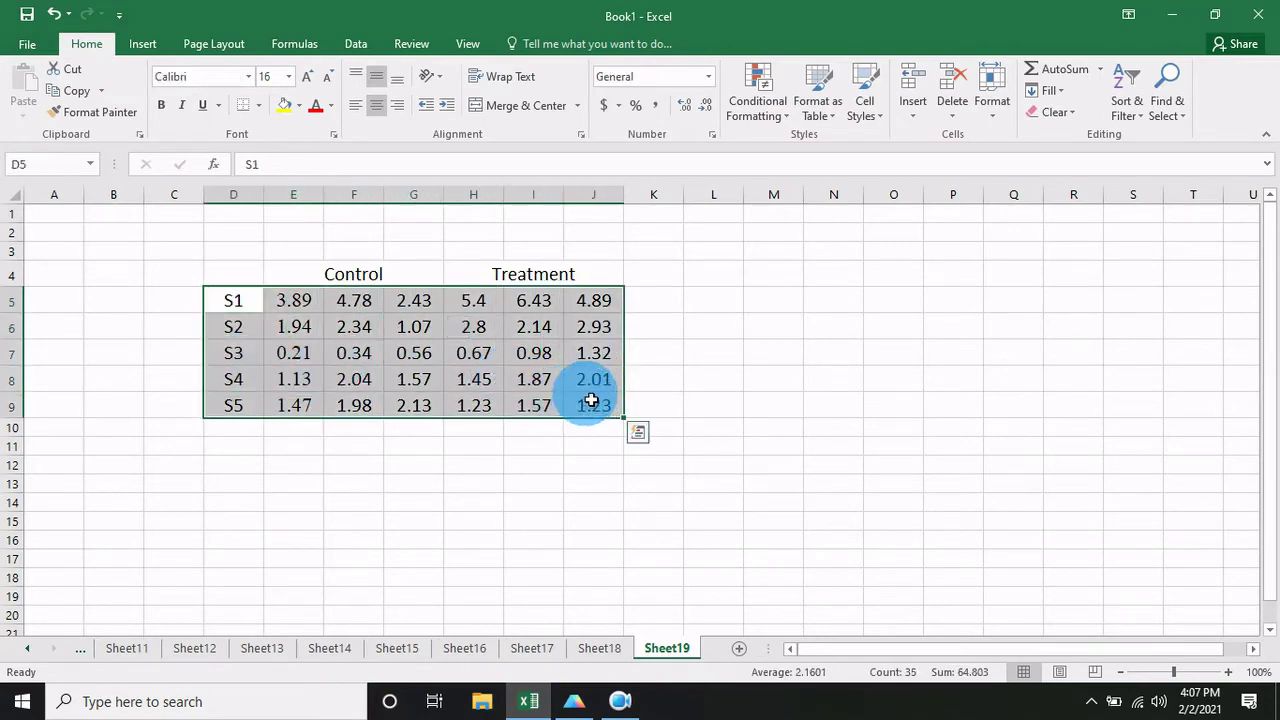
right_click(566, 366)
left_click(638, 316)
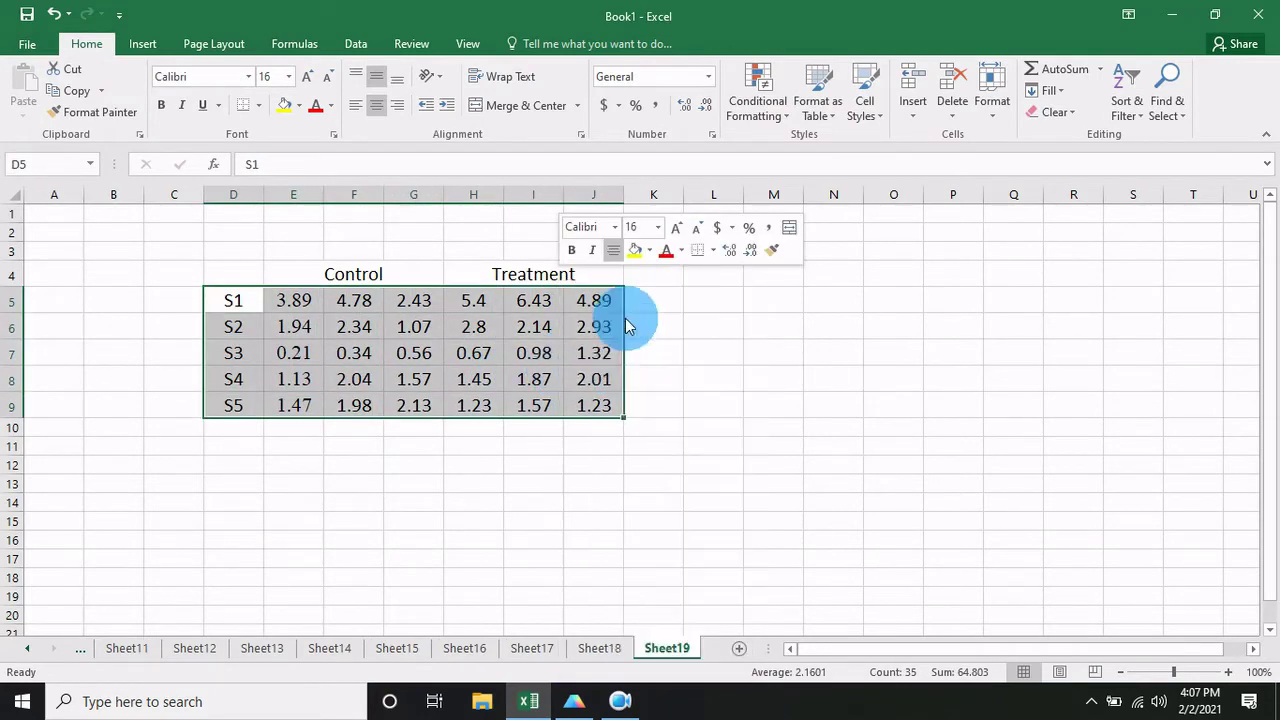
Paste the copied S1–S5 values as data starting at row 1 of the Prism table
left_click(575, 700)
left_click(302, 188)
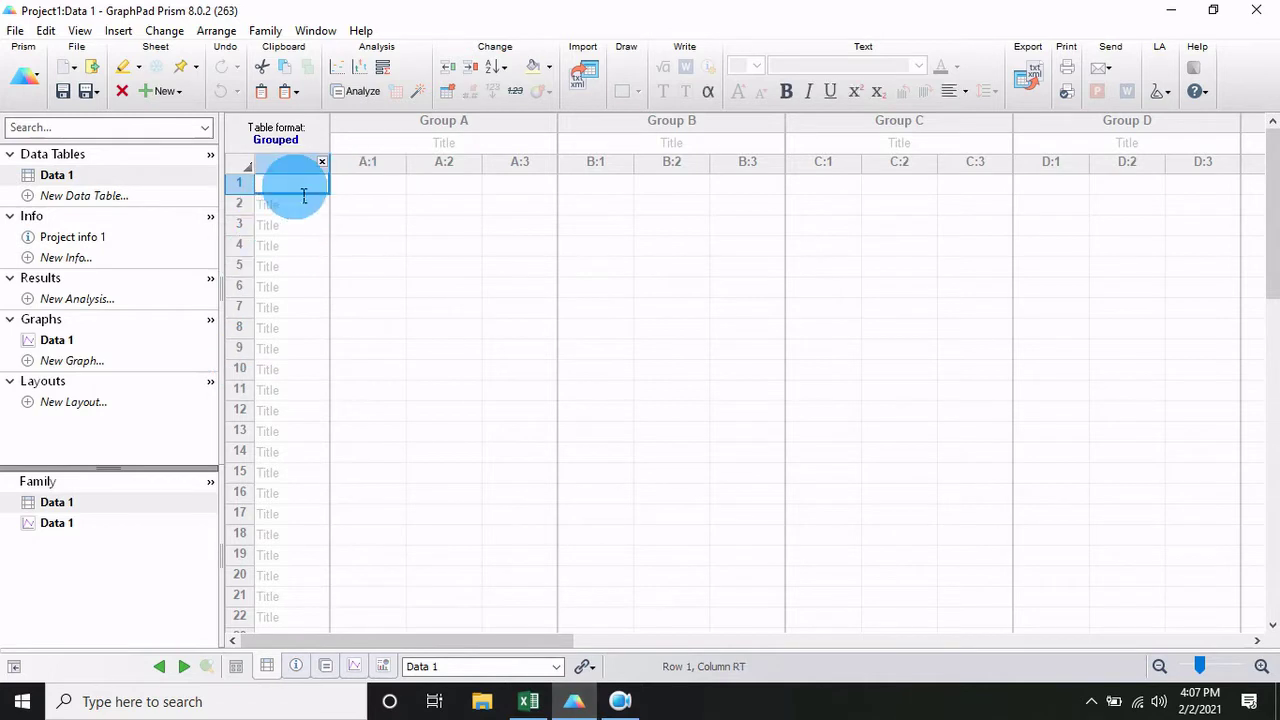
right_click(303, 195)
mouse_move(340, 241)
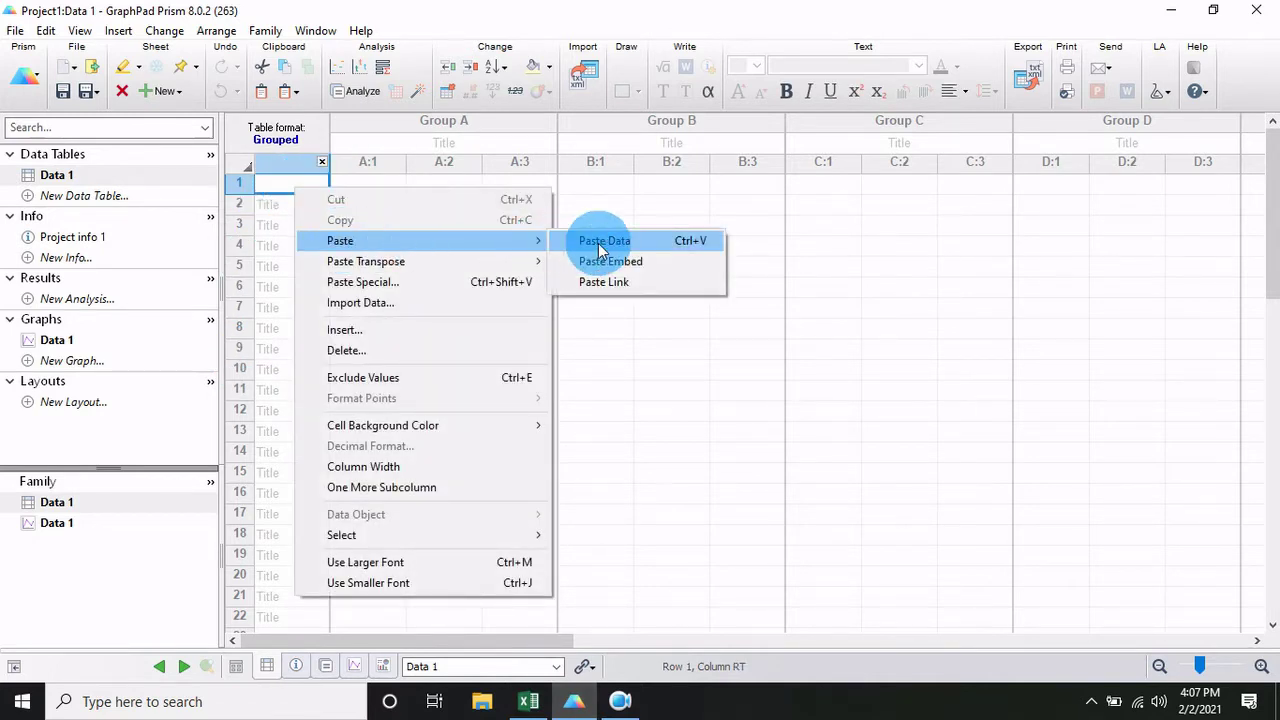
left_click(603, 245)
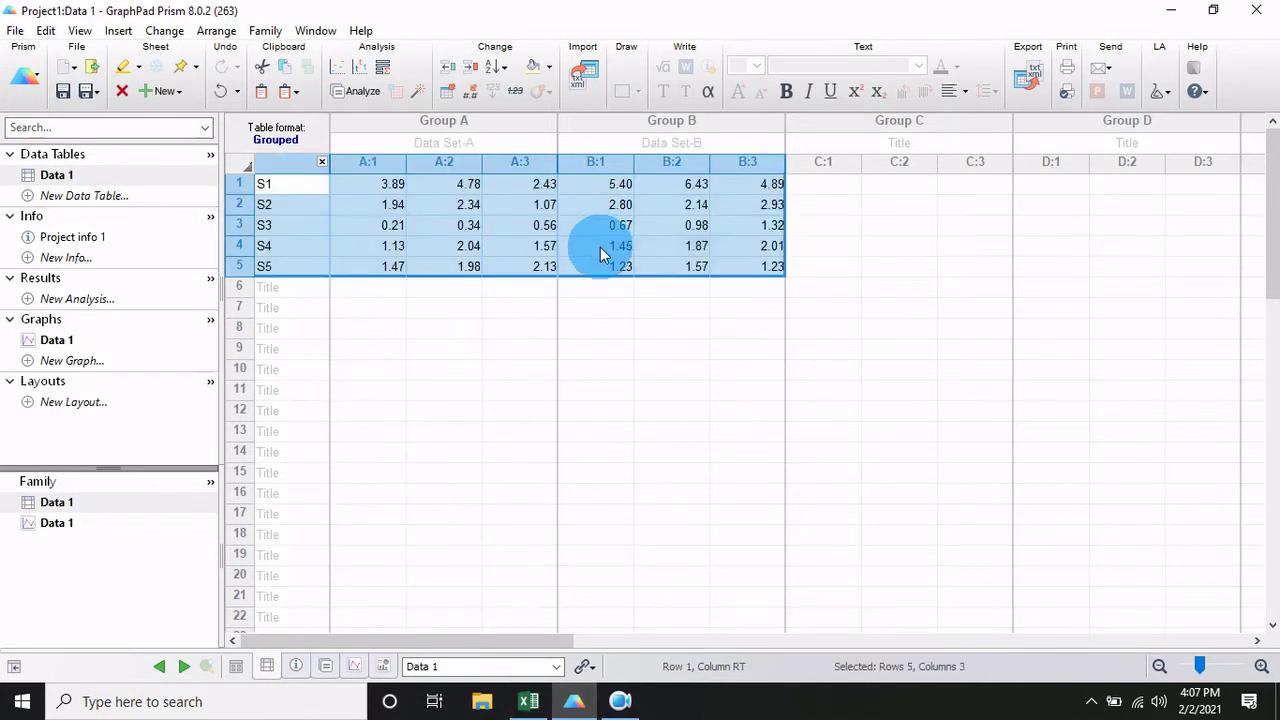
Title the two data sets 'Control' and 'Treatment'
left_click(481, 146)
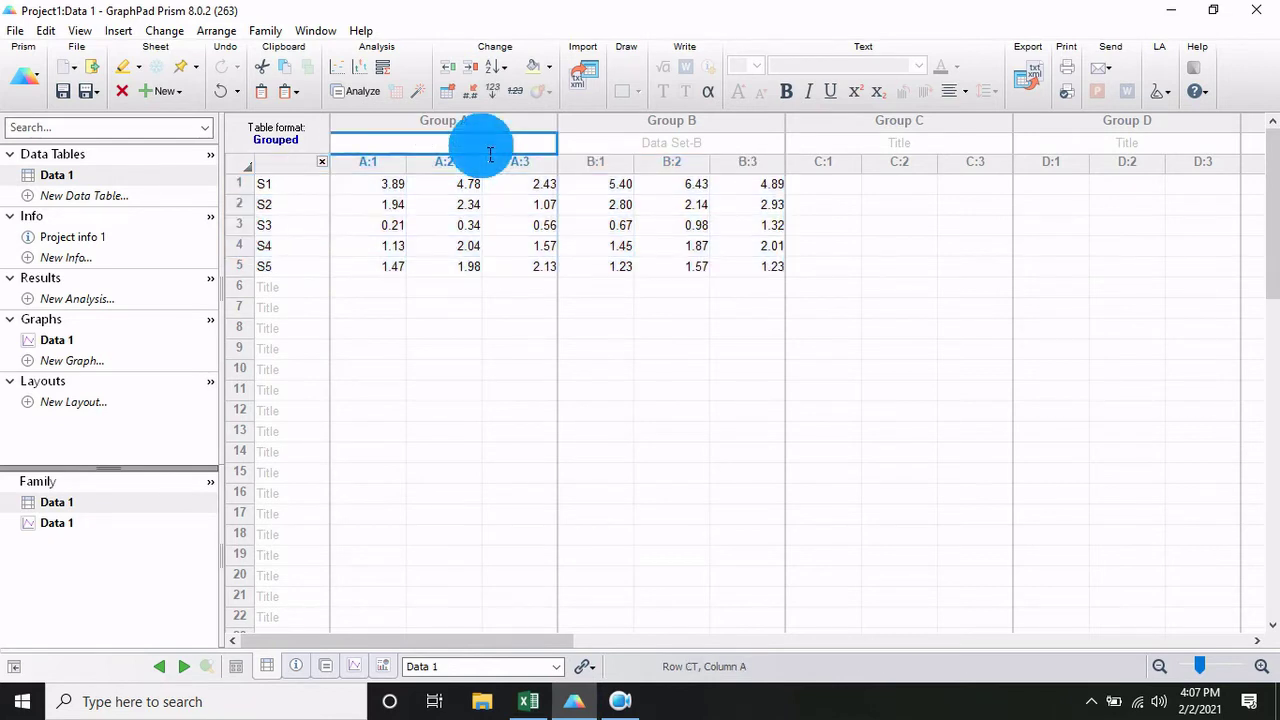
type("Control")
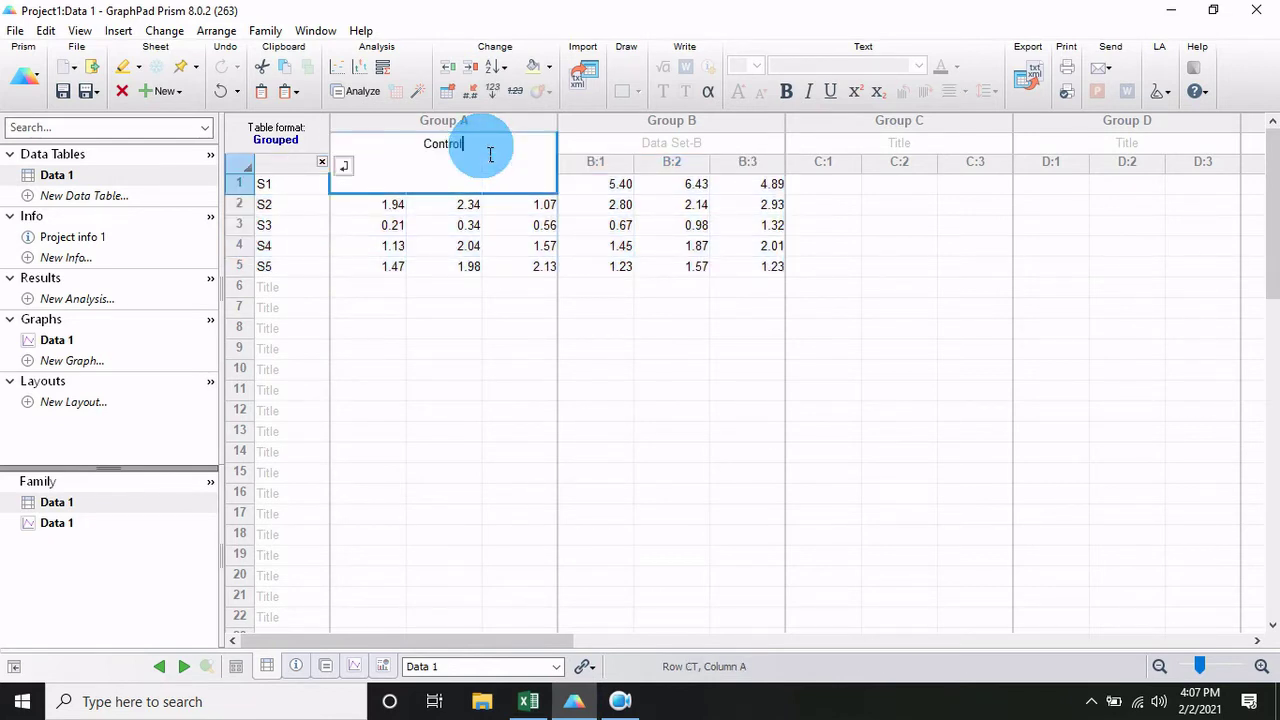
key("Tab")
type("T")
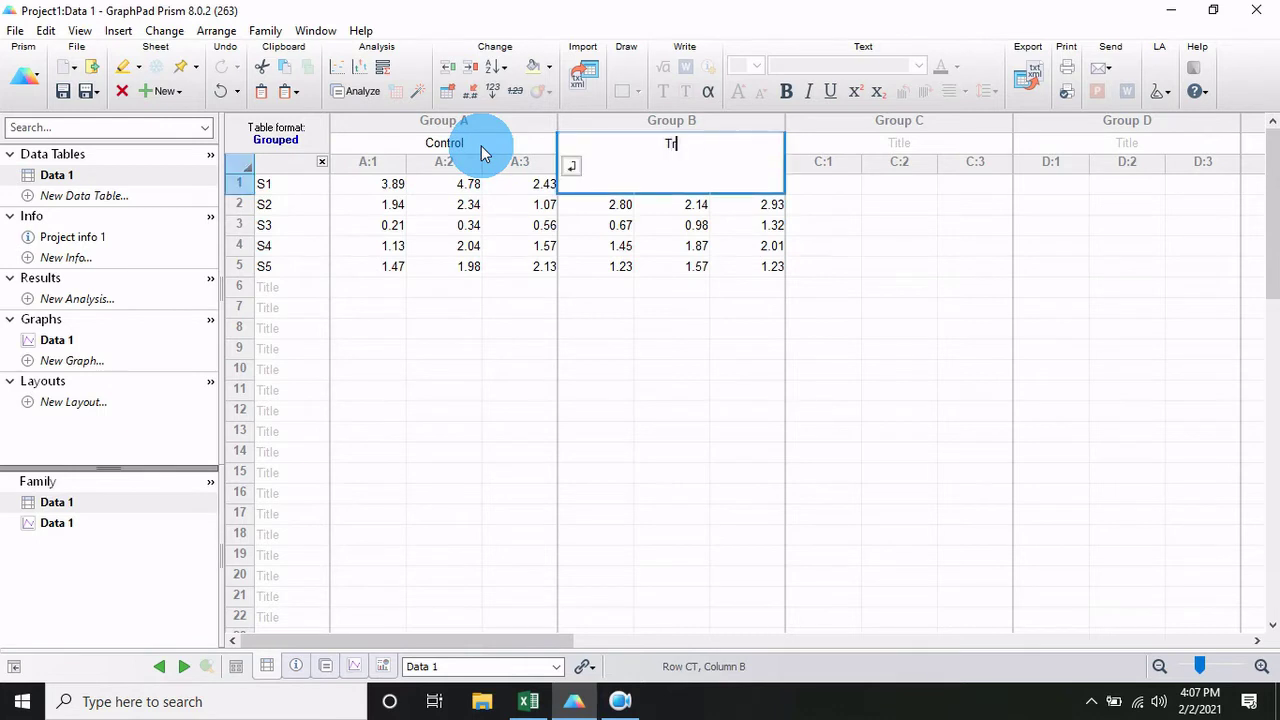
type("reatment")
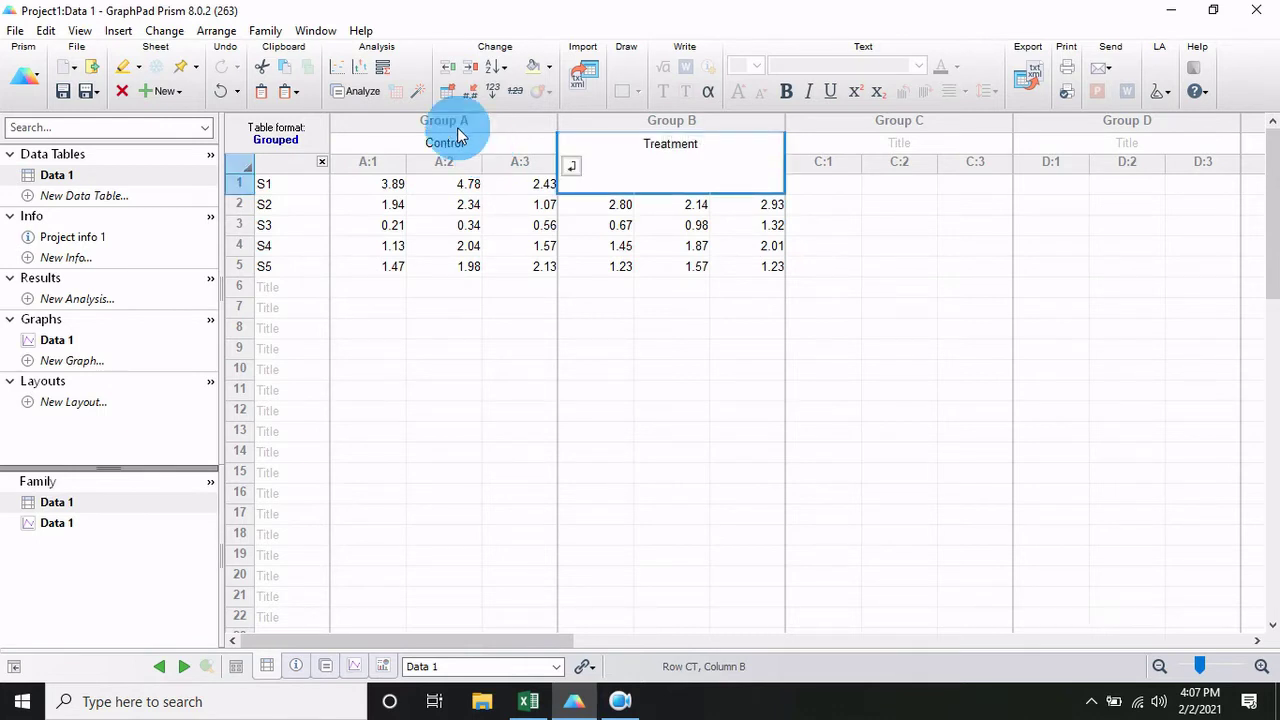
left_click(489, 307)
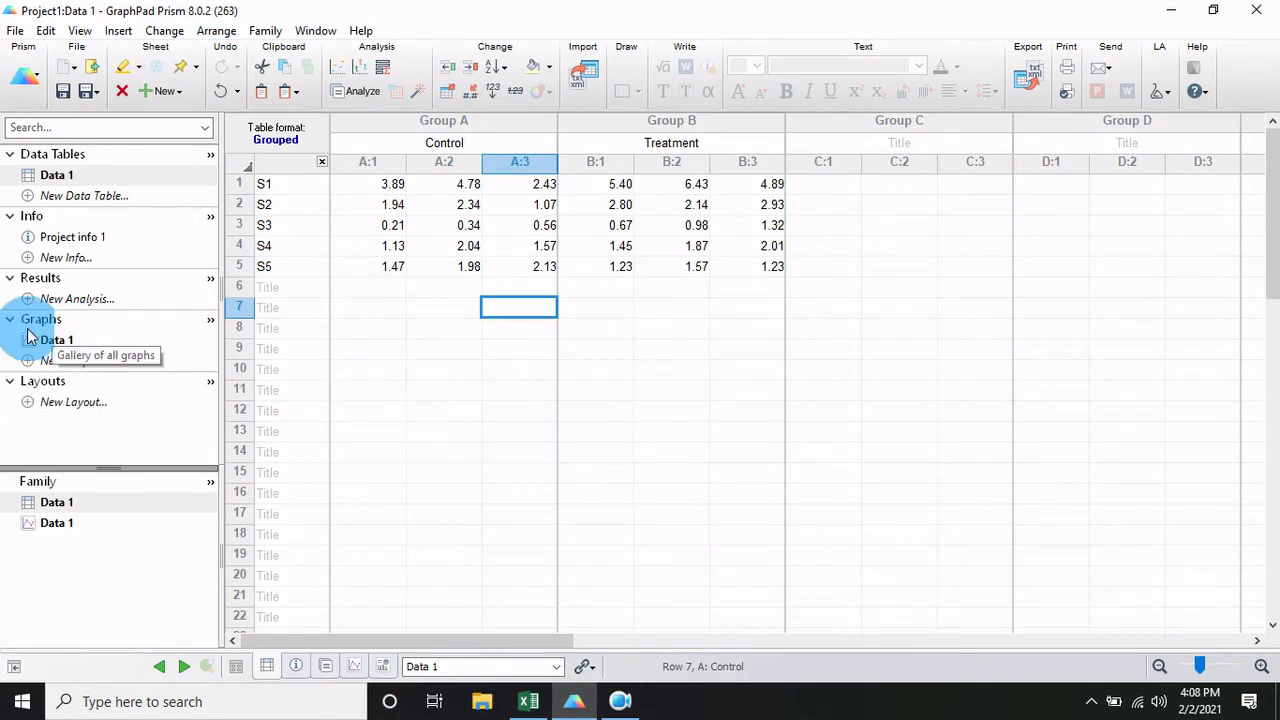
Change the Data 1 graph to the Individual values separated scatter type
left_click(59, 345)
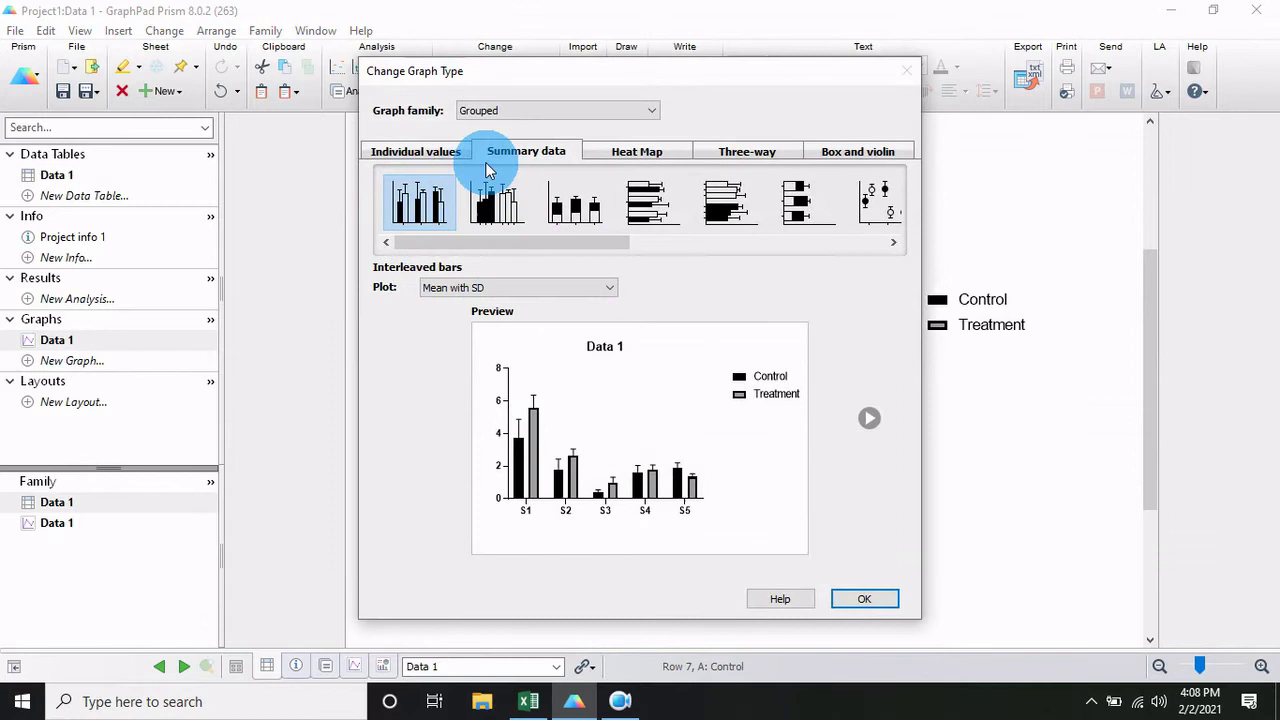
left_click(427, 160)
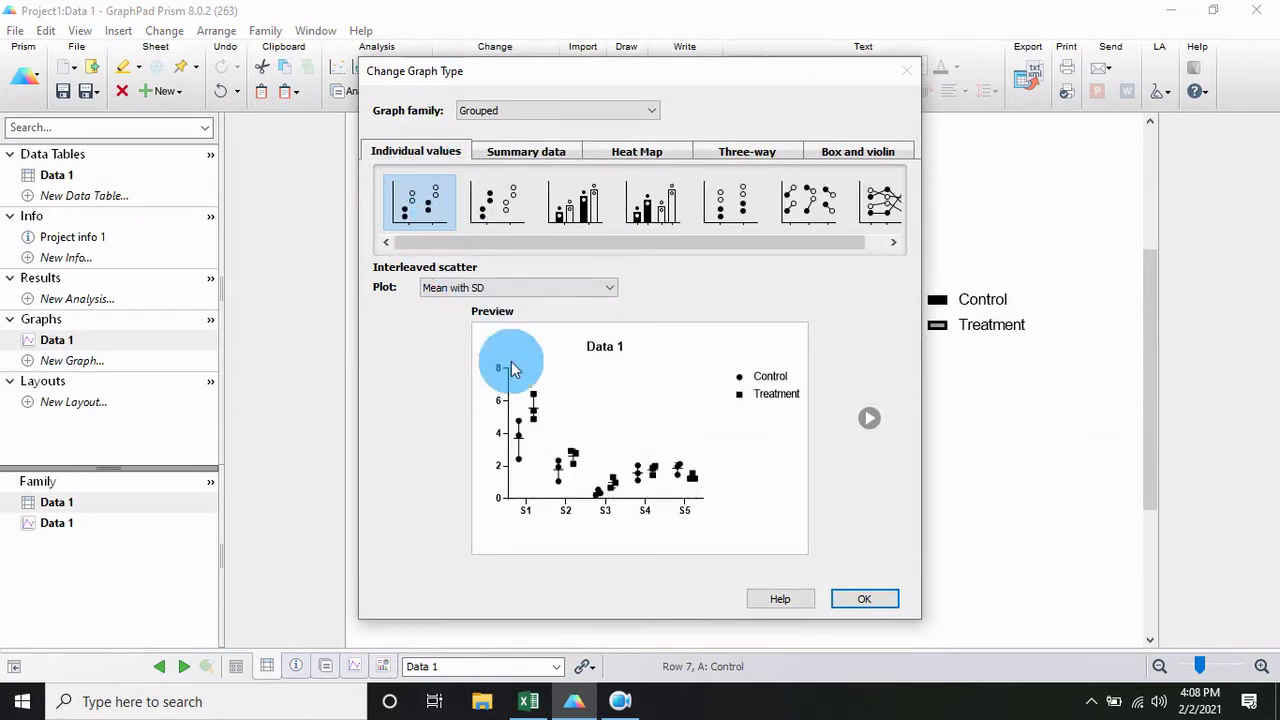
left_click(500, 205)
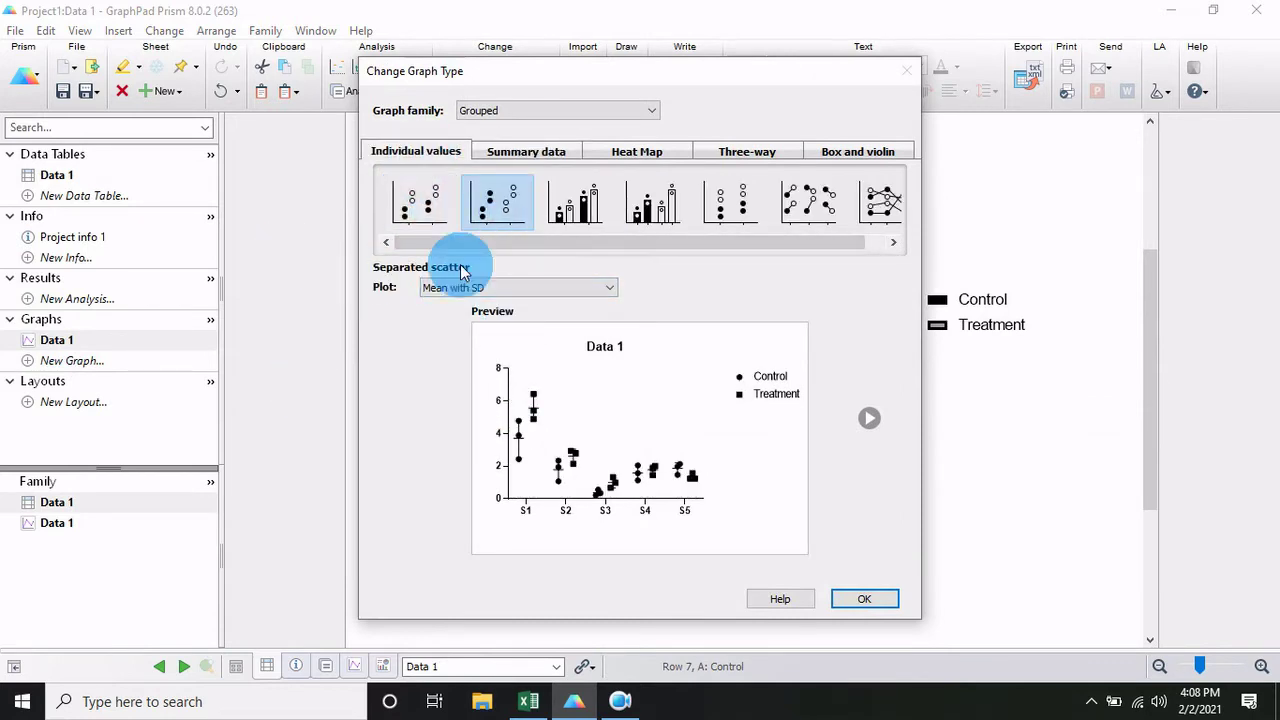
left_click(860, 598)
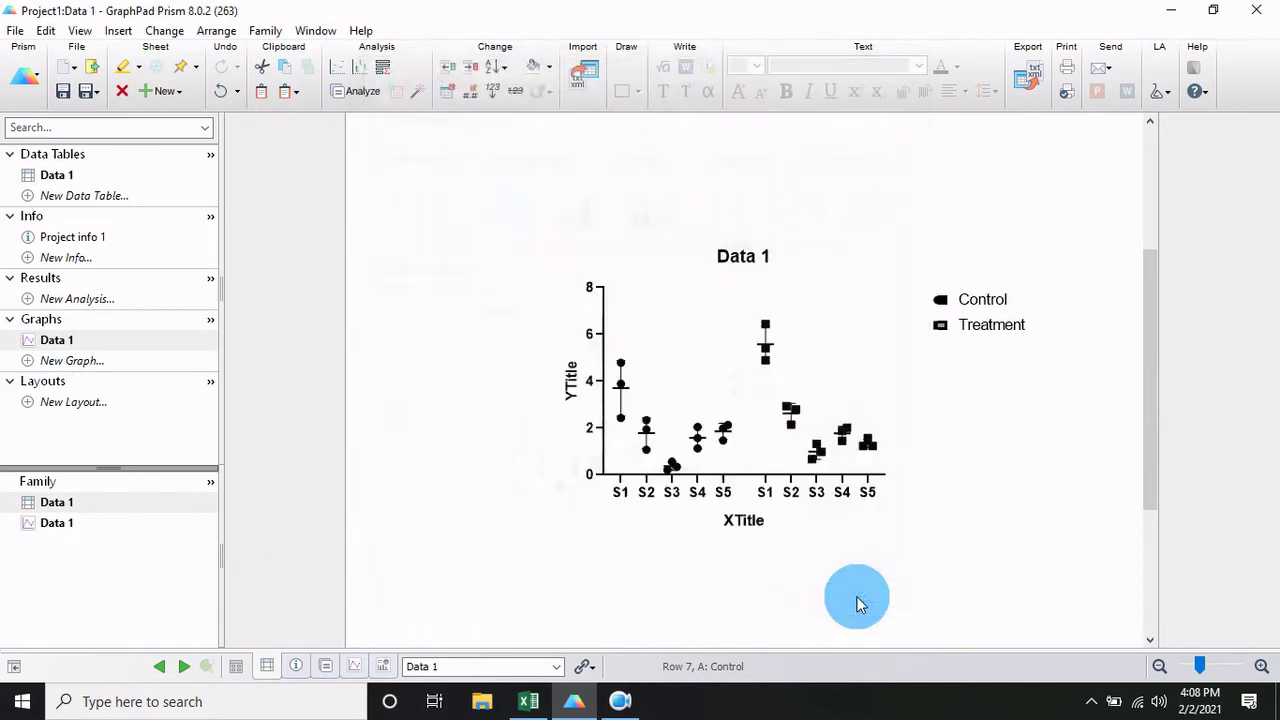
Format the Control data set with a new symbol shape, red color and size 6
right_click(647, 431)
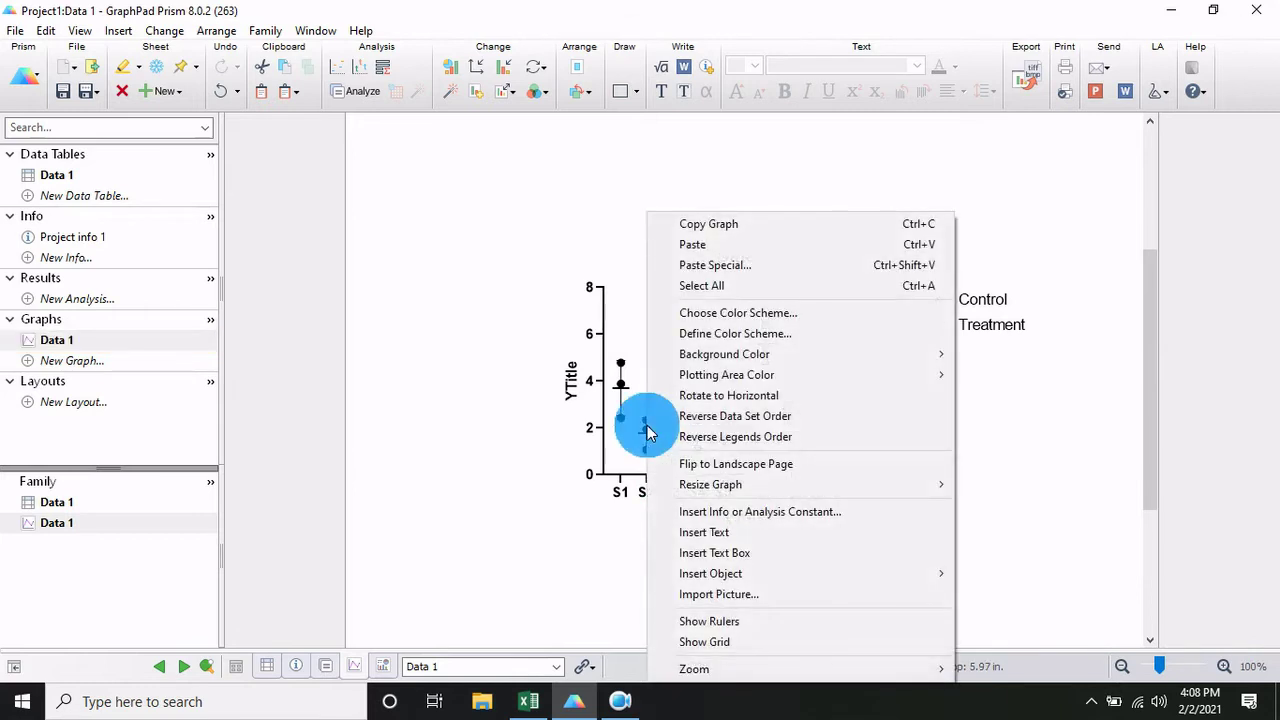
left_click(620, 390)
right_click(620, 386)
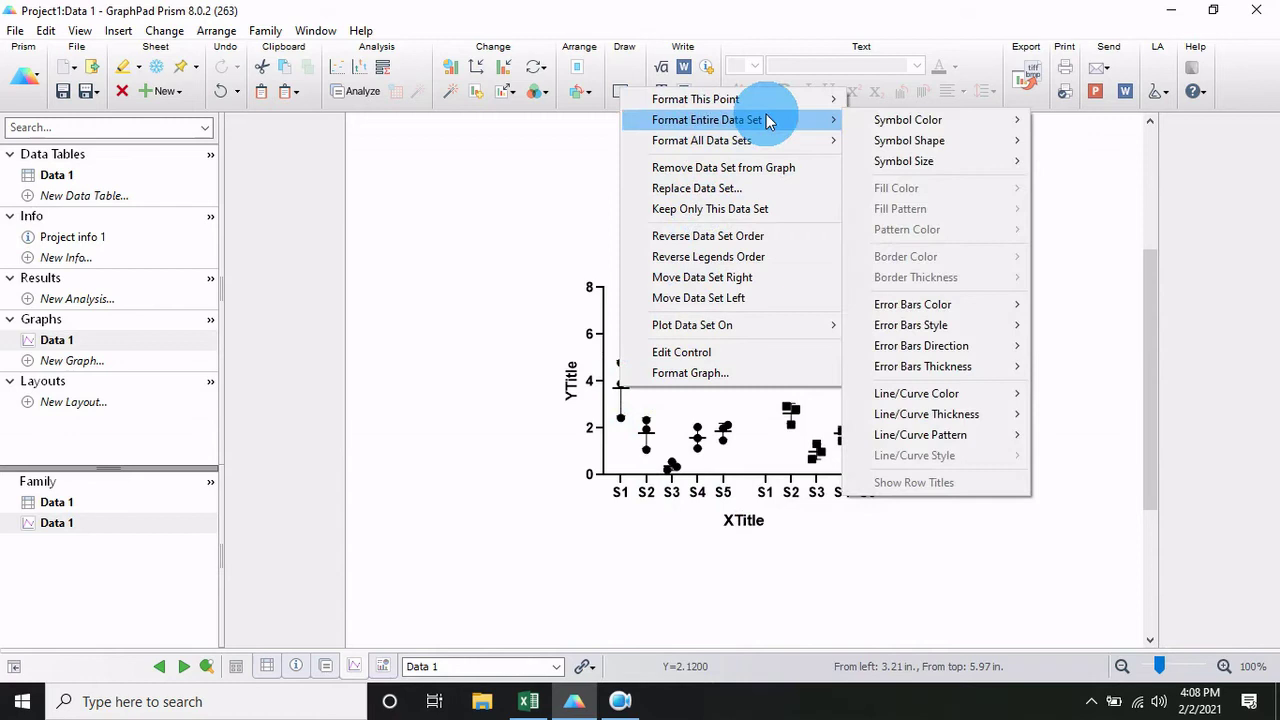
mouse_move(706, 119)
mouse_move(909, 140)
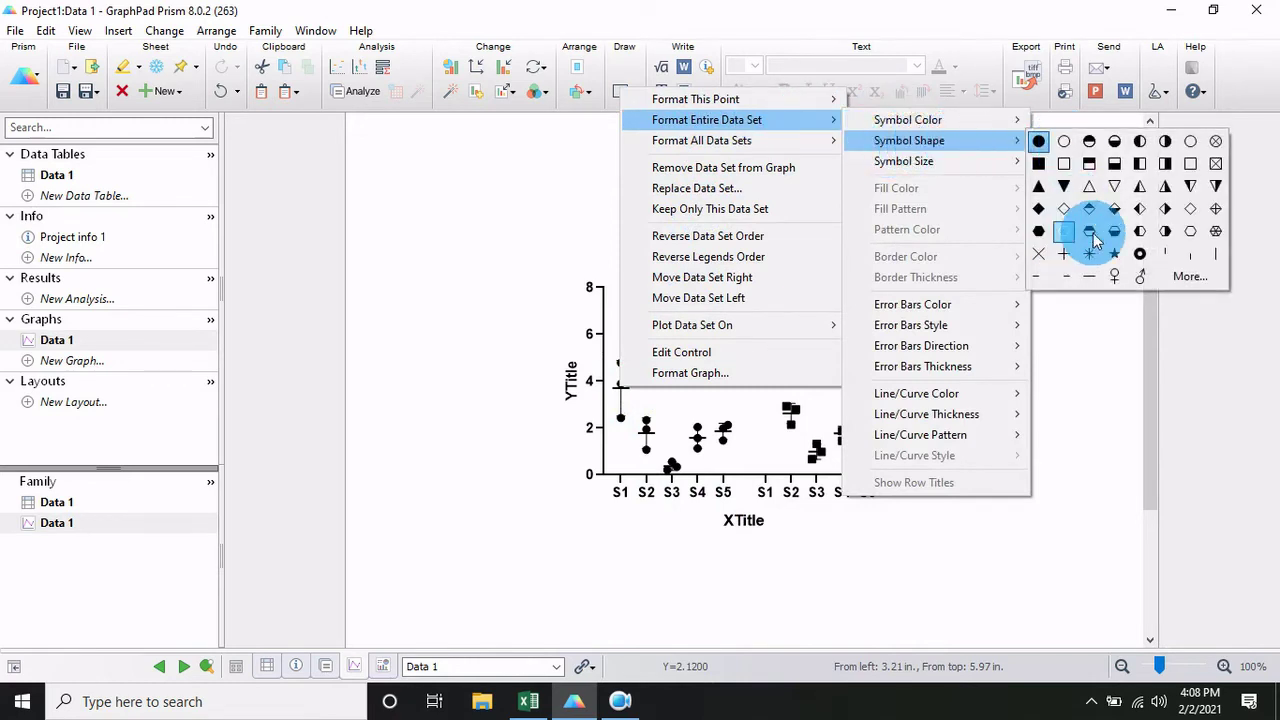
left_click(1040, 245)
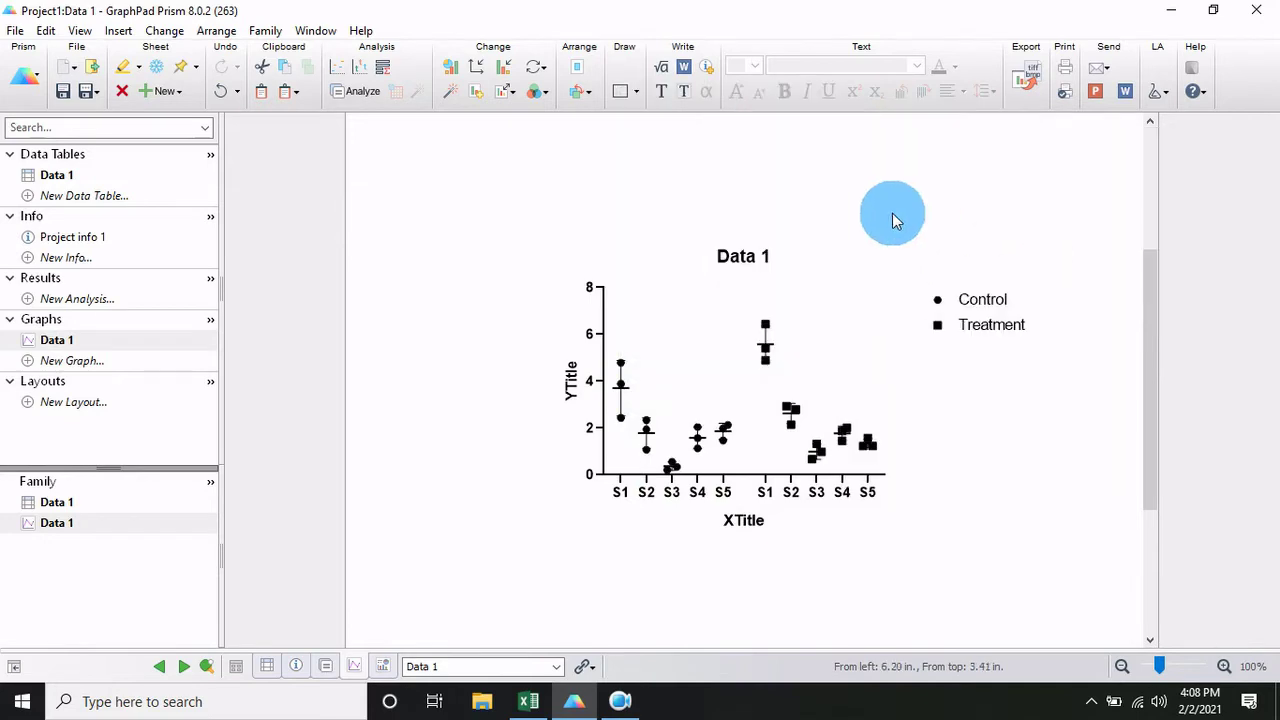
right_click(722, 428)
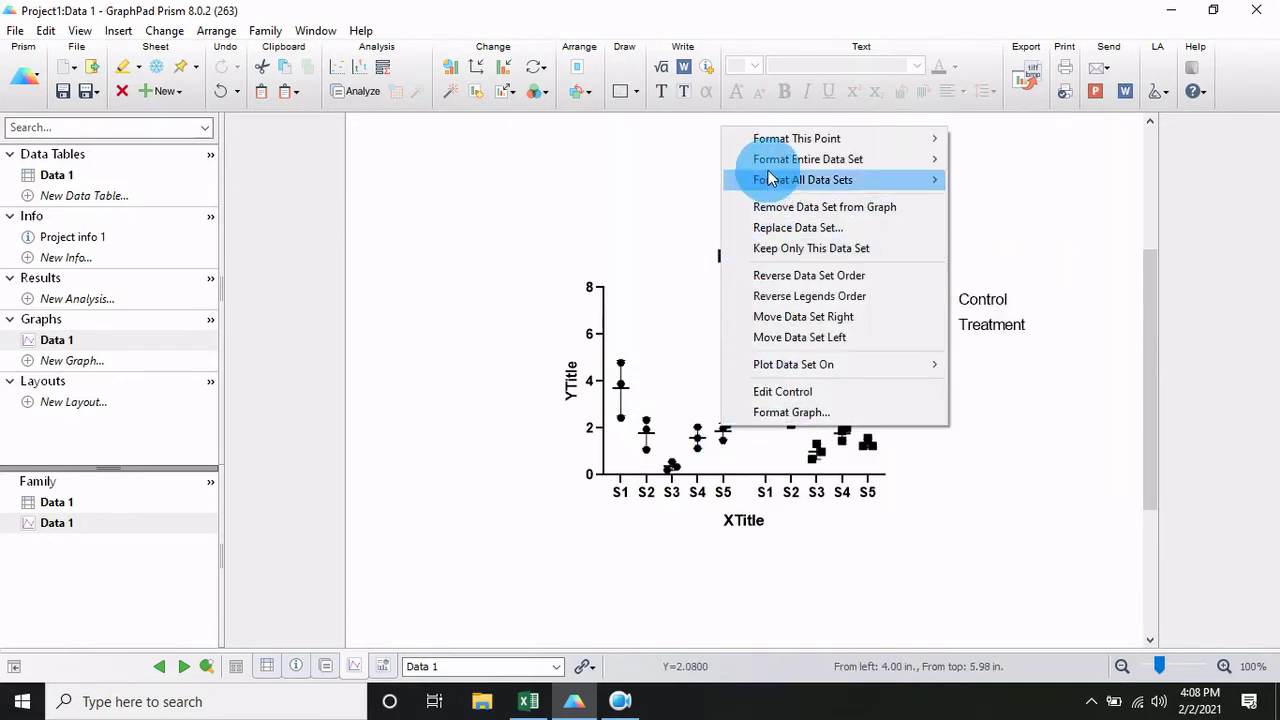
mouse_move(1010, 159)
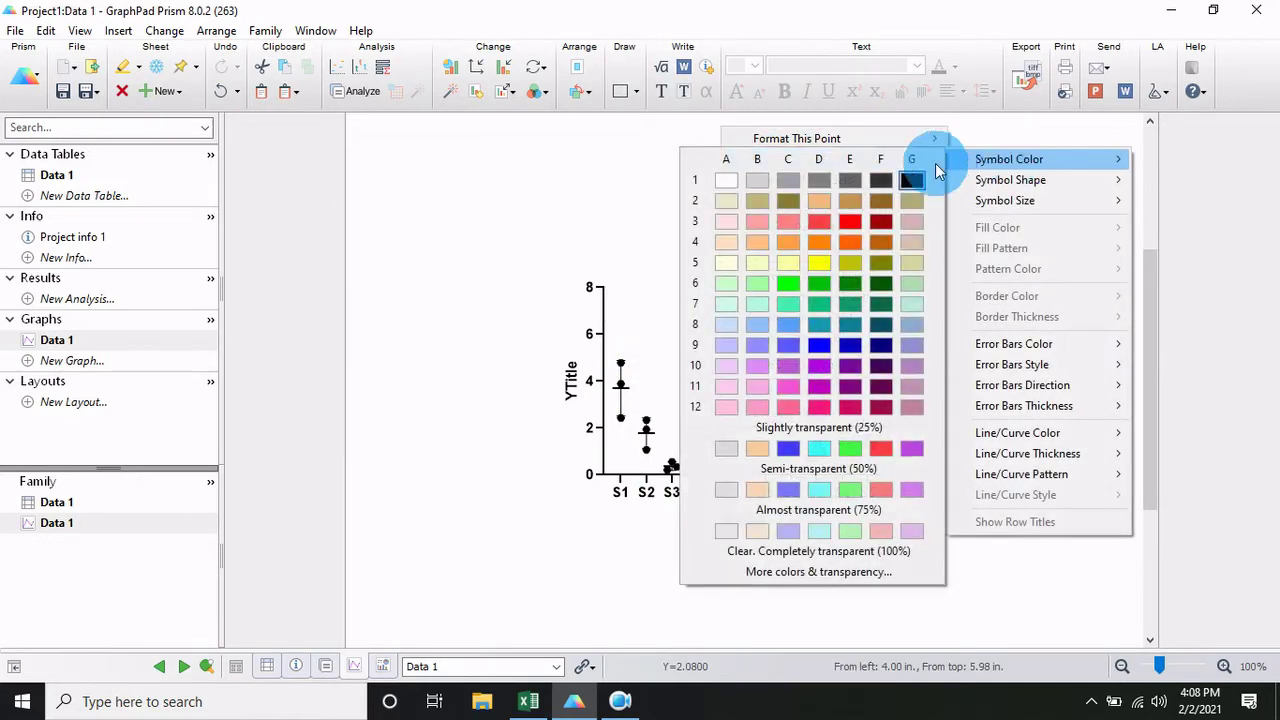
left_click(864, 222)
right_click(722, 429)
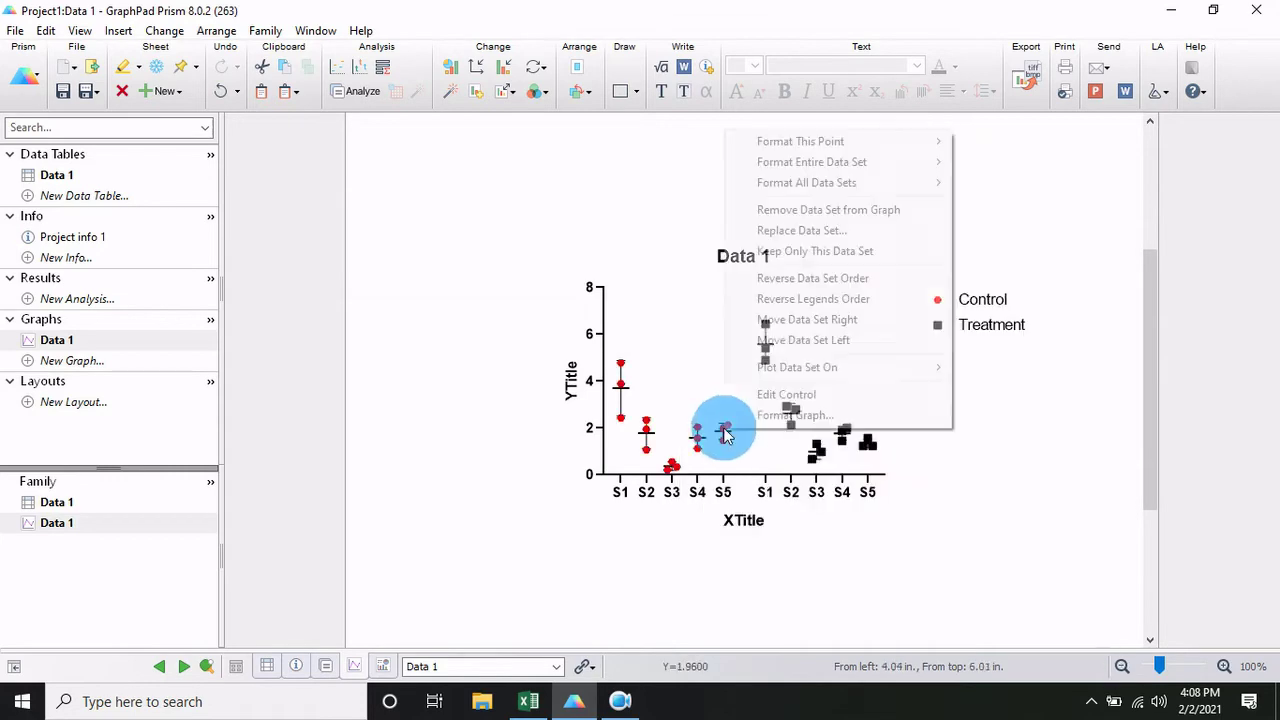
mouse_move(811, 162)
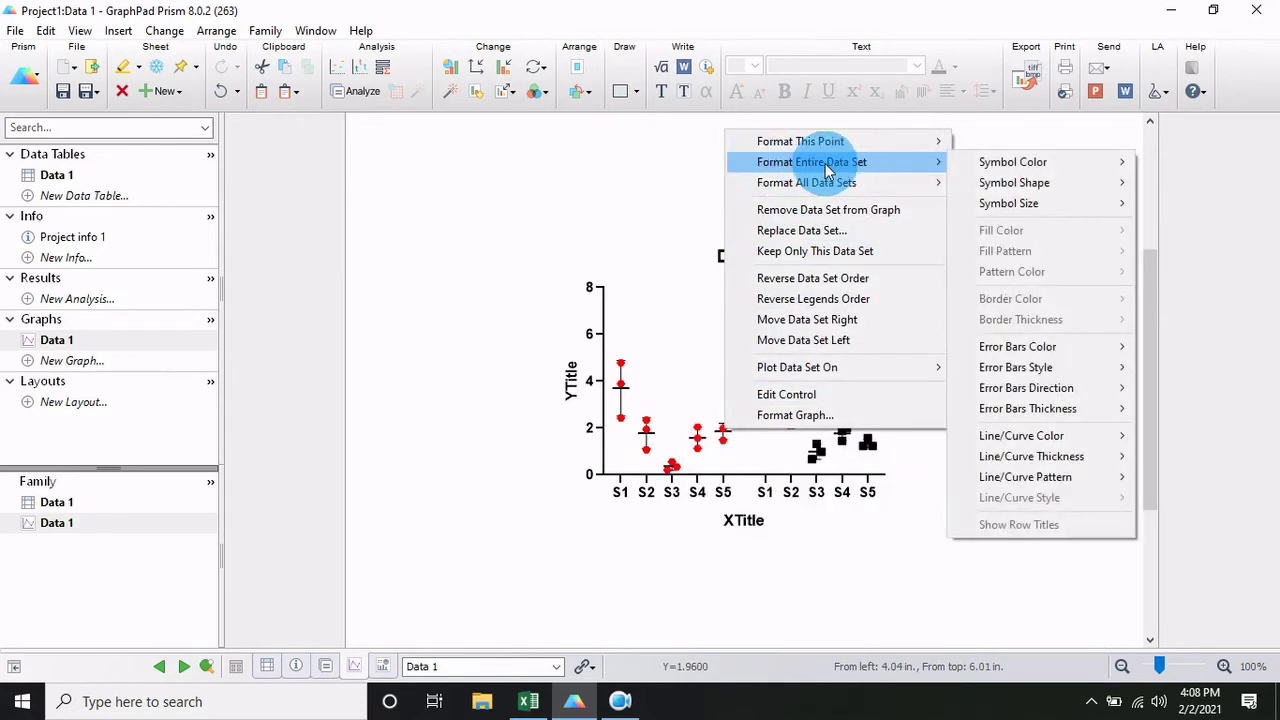
mouse_move(1010, 203)
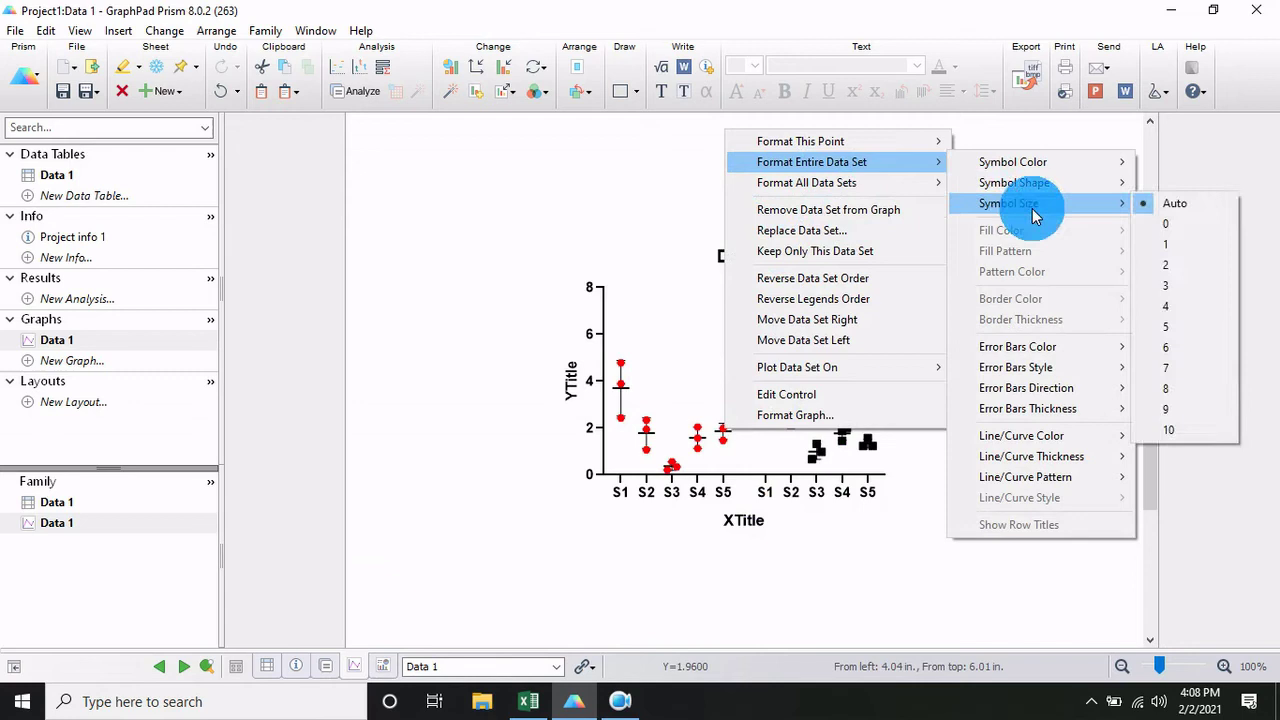
left_click(1175, 350)
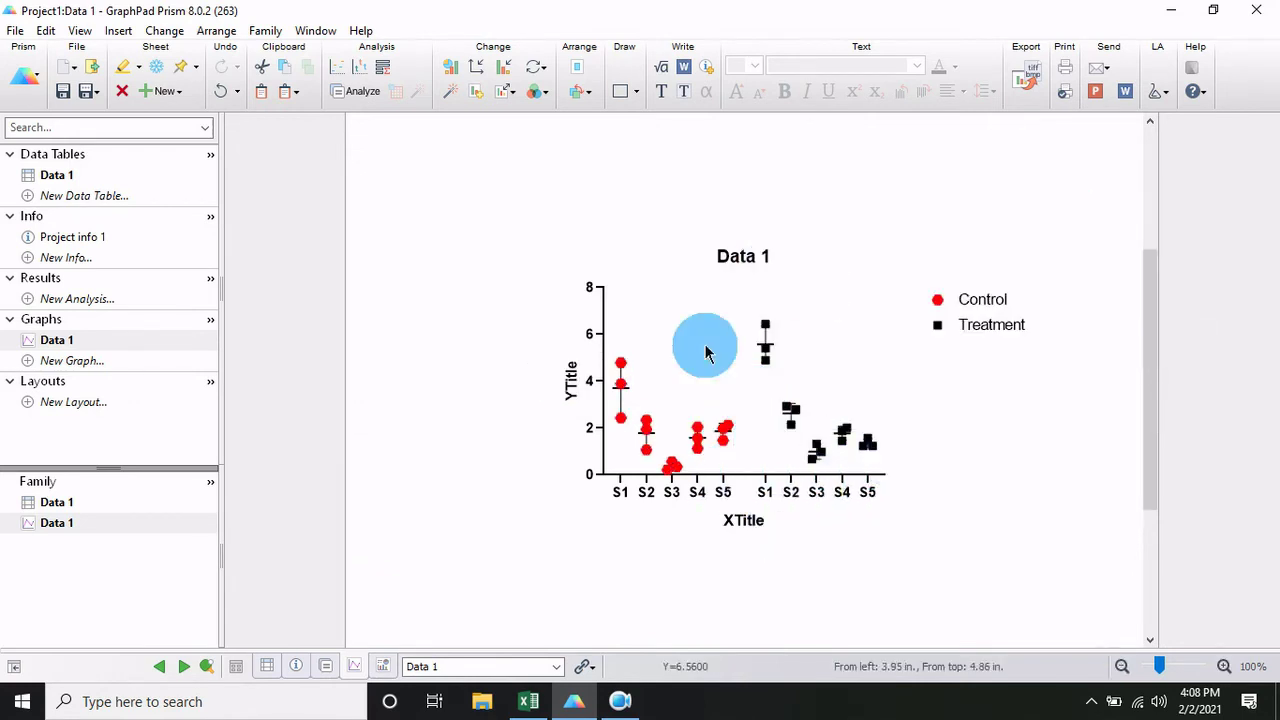
Format the Treatment data set as larger green star symbols
right_click(766, 352)
mouse_move(853, 379)
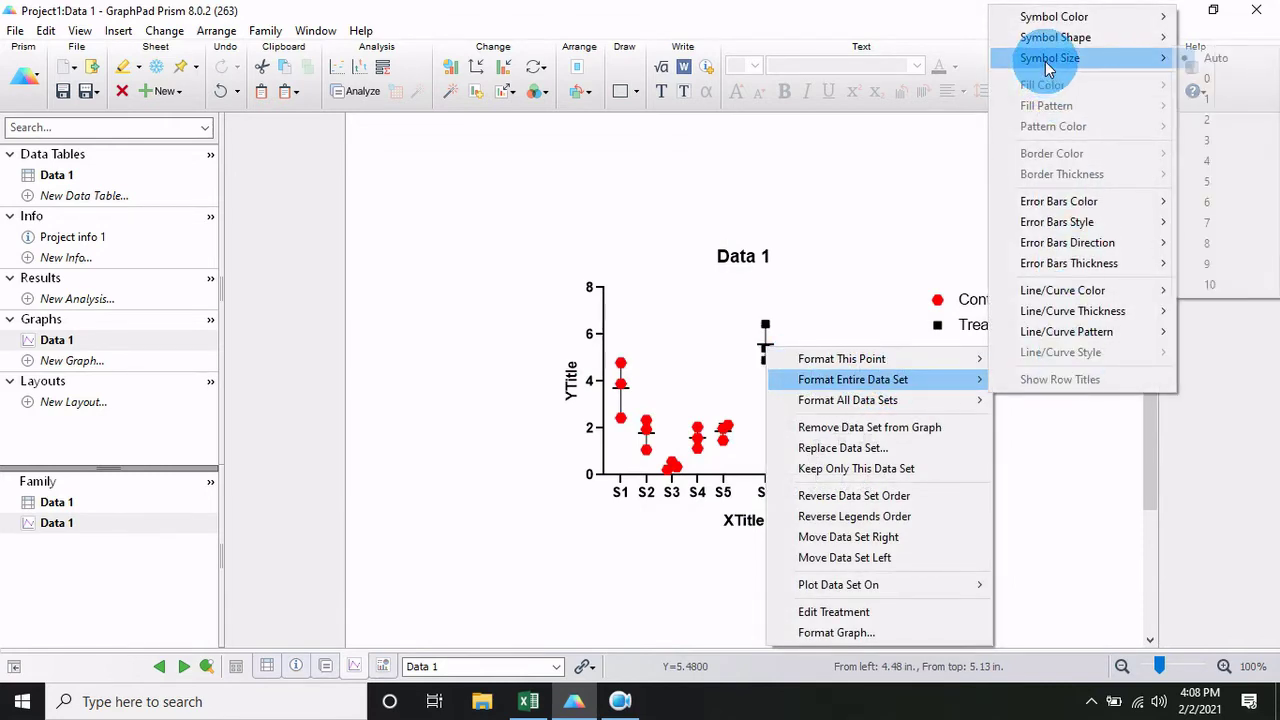
left_click(1208, 204)
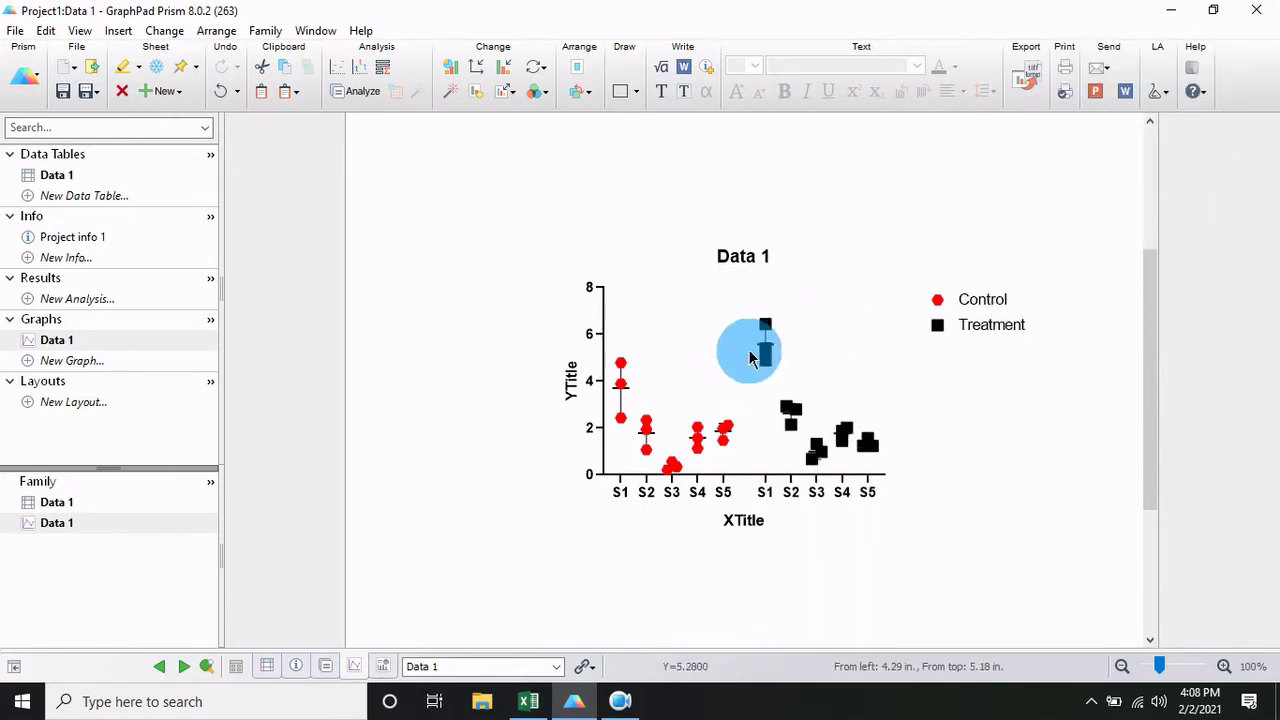
right_click(766, 356)
mouse_move(850, 383)
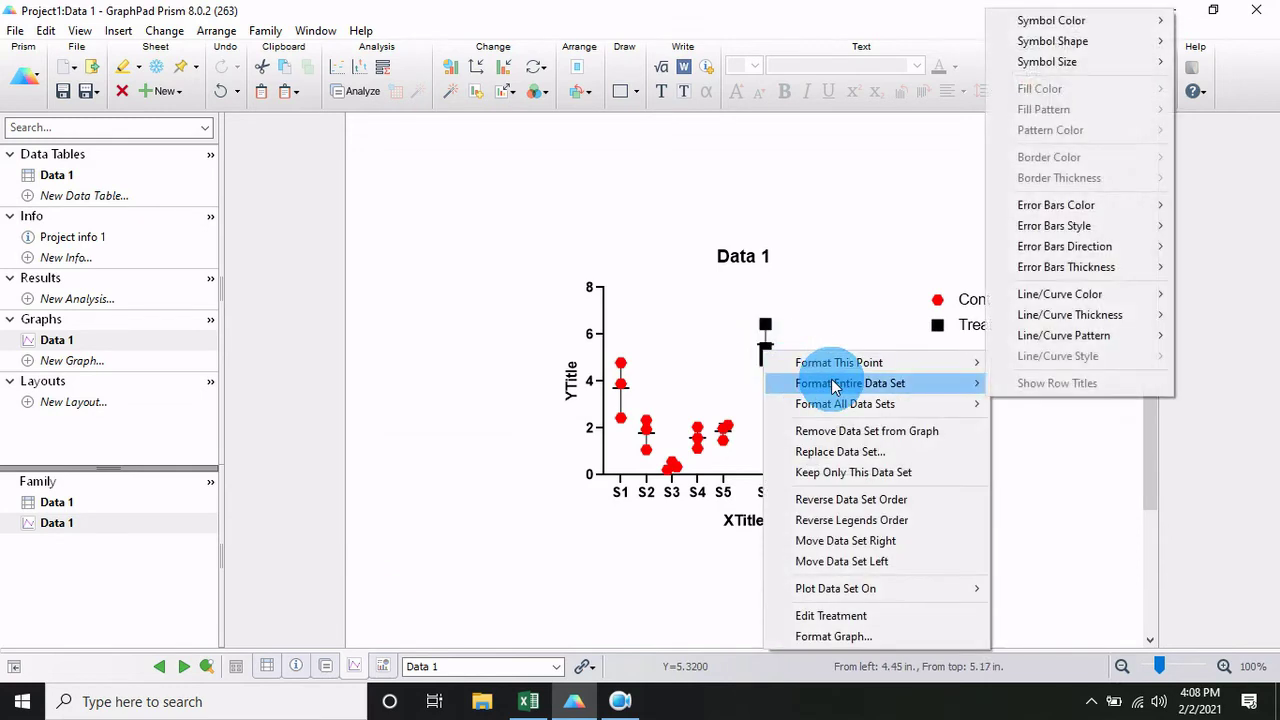
mouse_move(1052, 41)
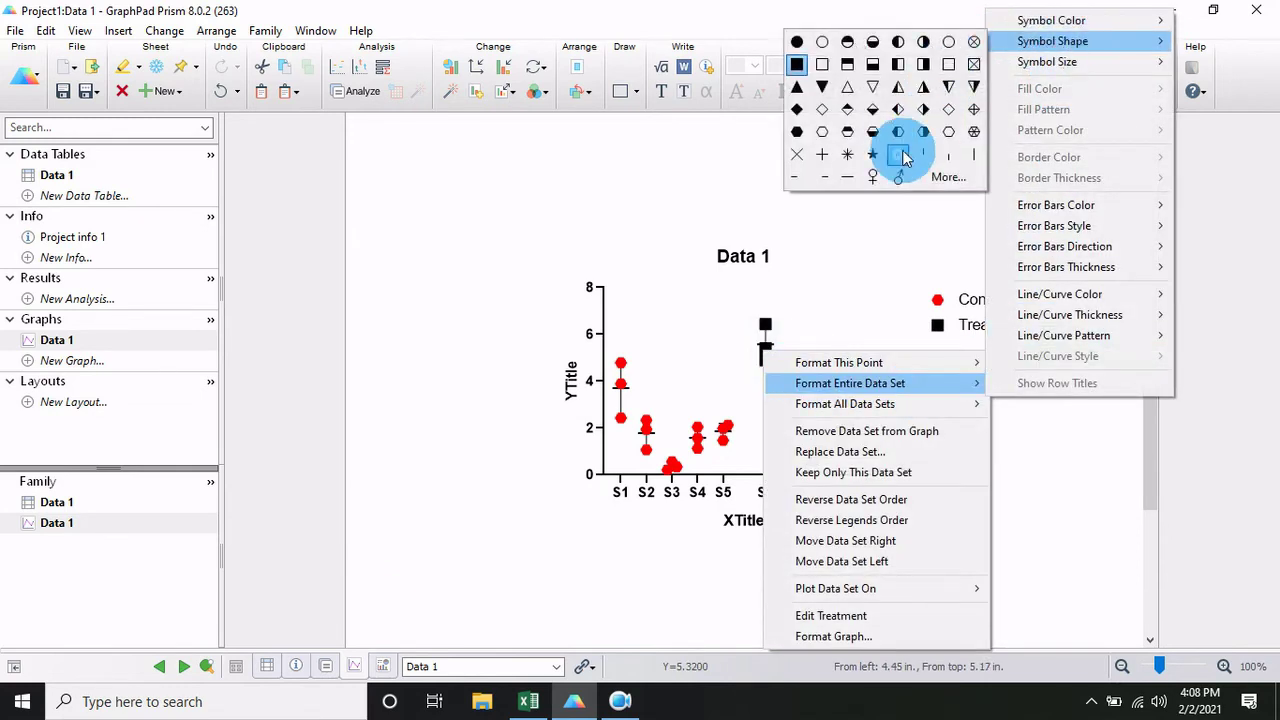
left_click(882, 160)
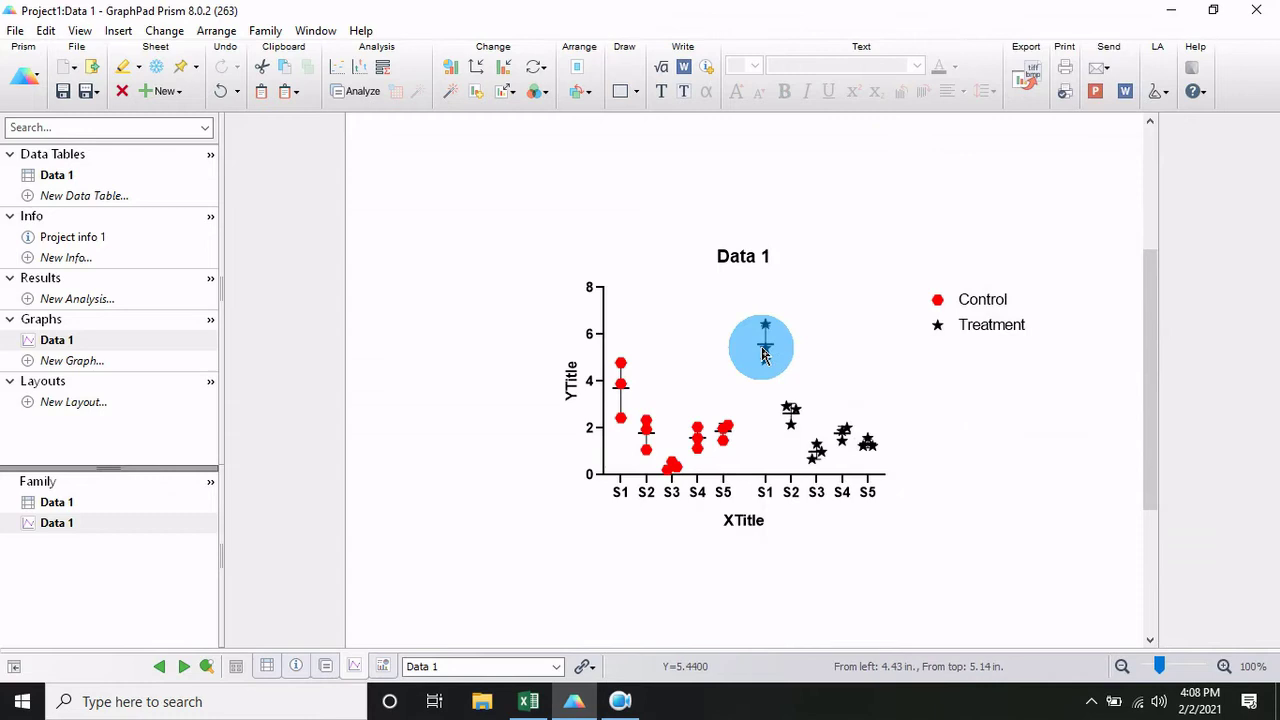
right_click(762, 355)
mouse_move(850, 383)
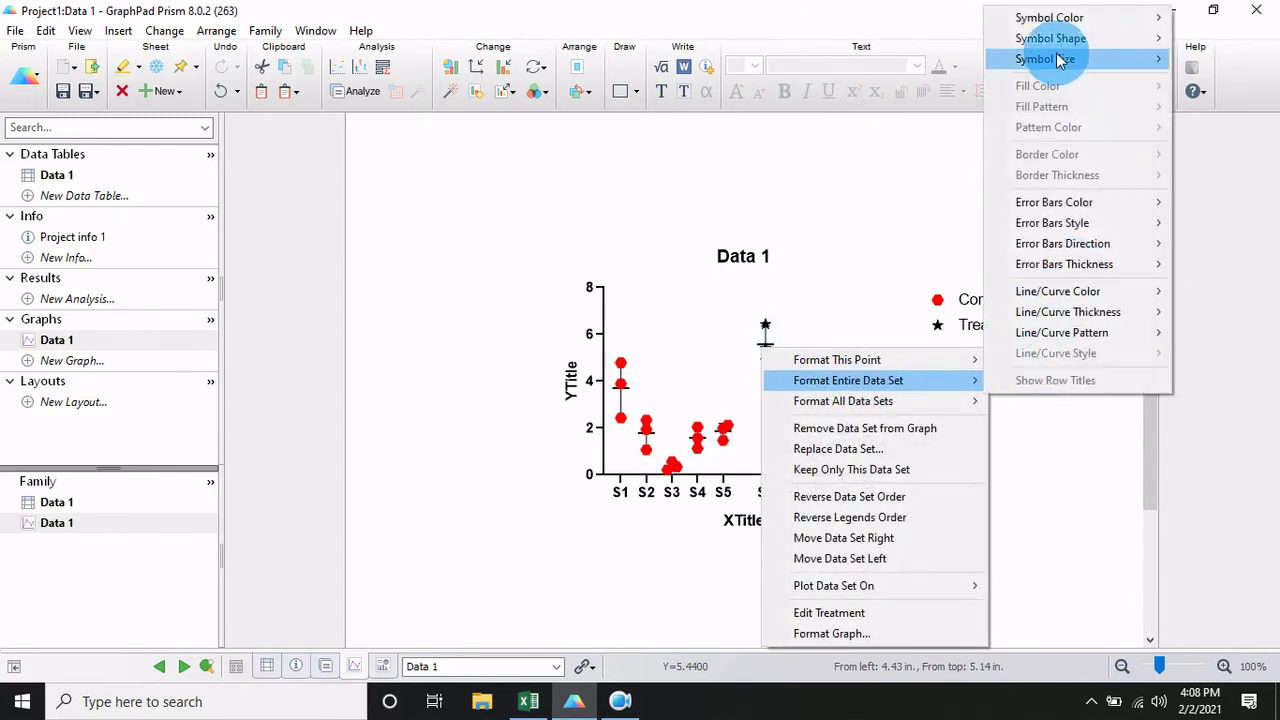
mouse_move(1049, 18)
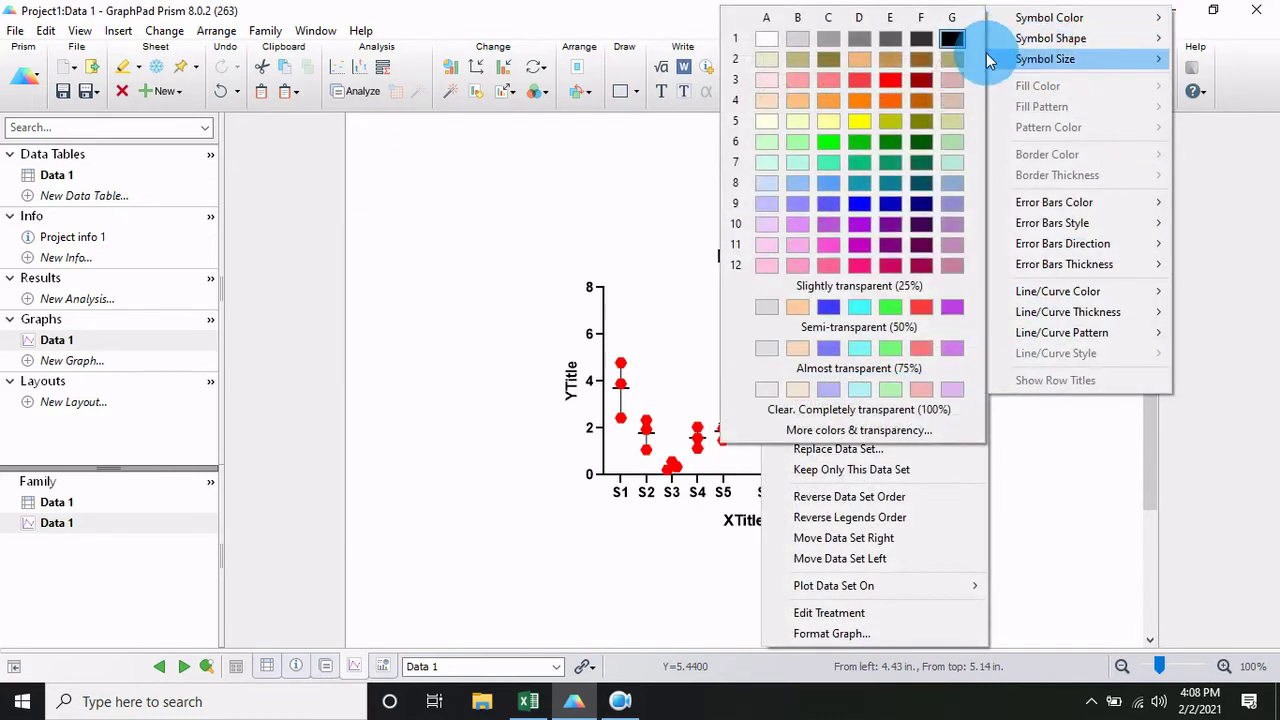
left_click(872, 148)
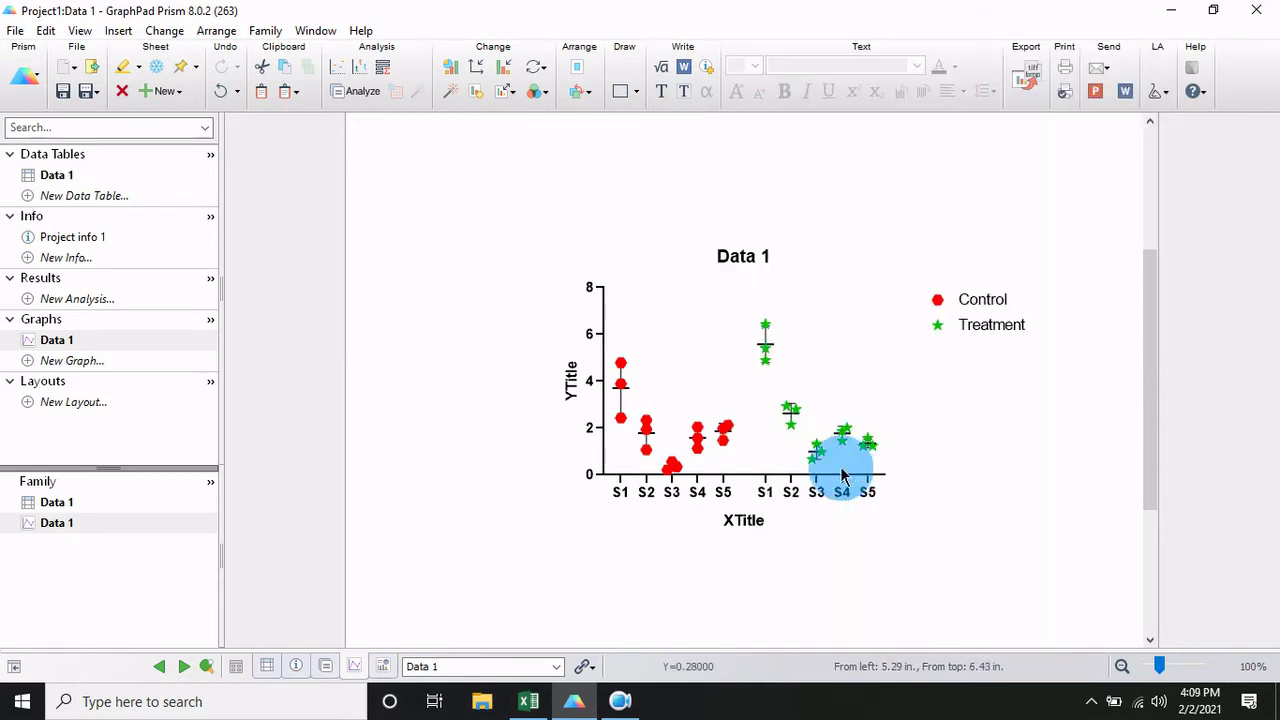
left_click(880, 478)
Lengthen the X axis rightward and the Y axis upward to enlarge the plot
left_click_drag(902, 481, 988, 477)
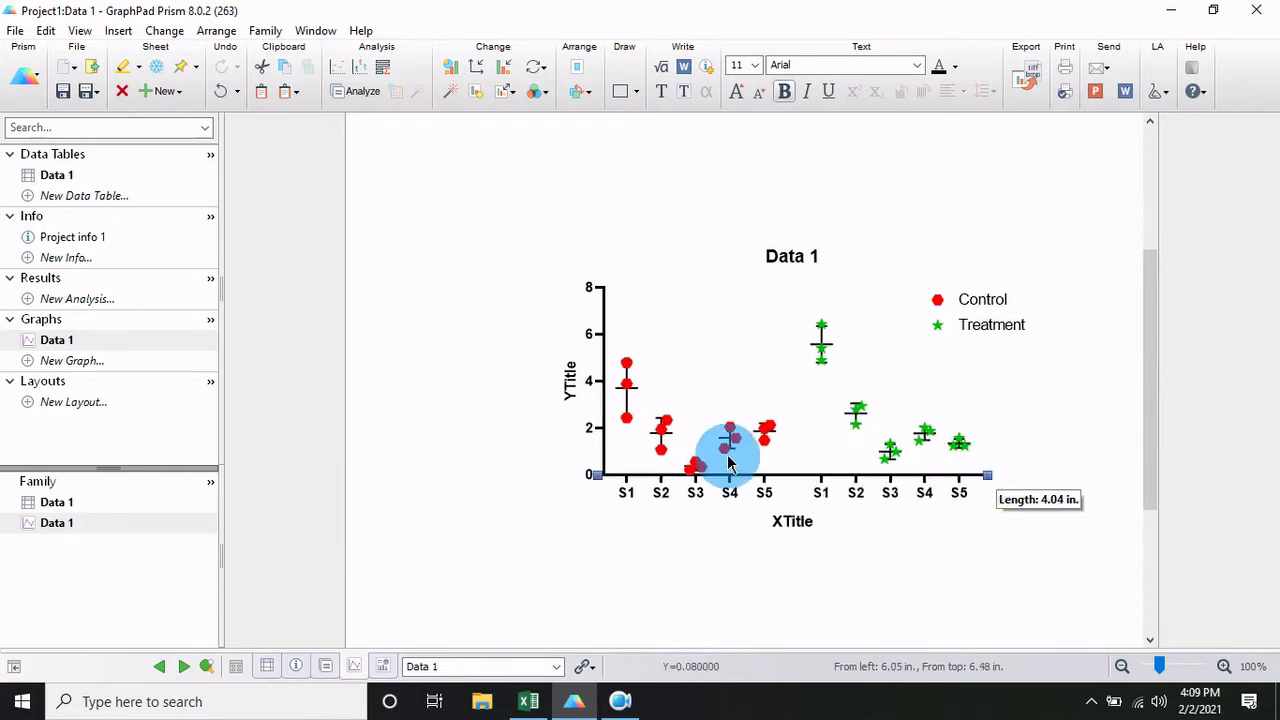
left_click(604, 309)
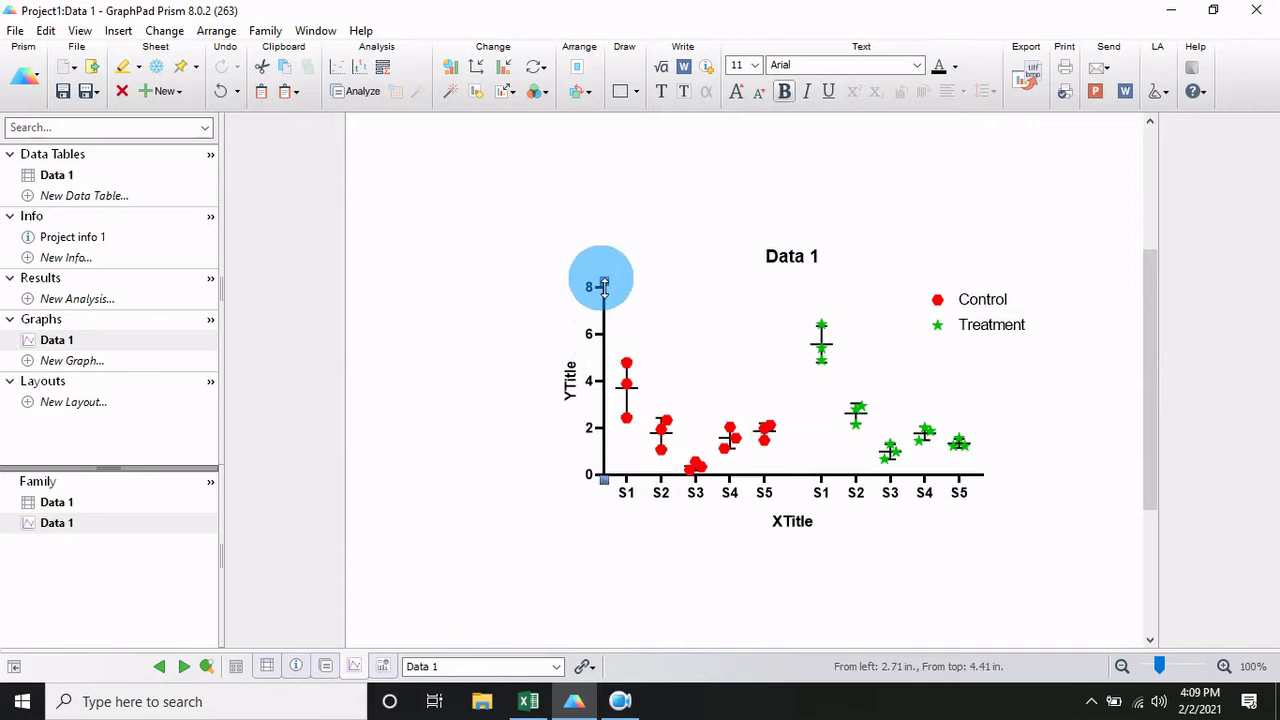
left_click_drag(604, 286, 606, 224)
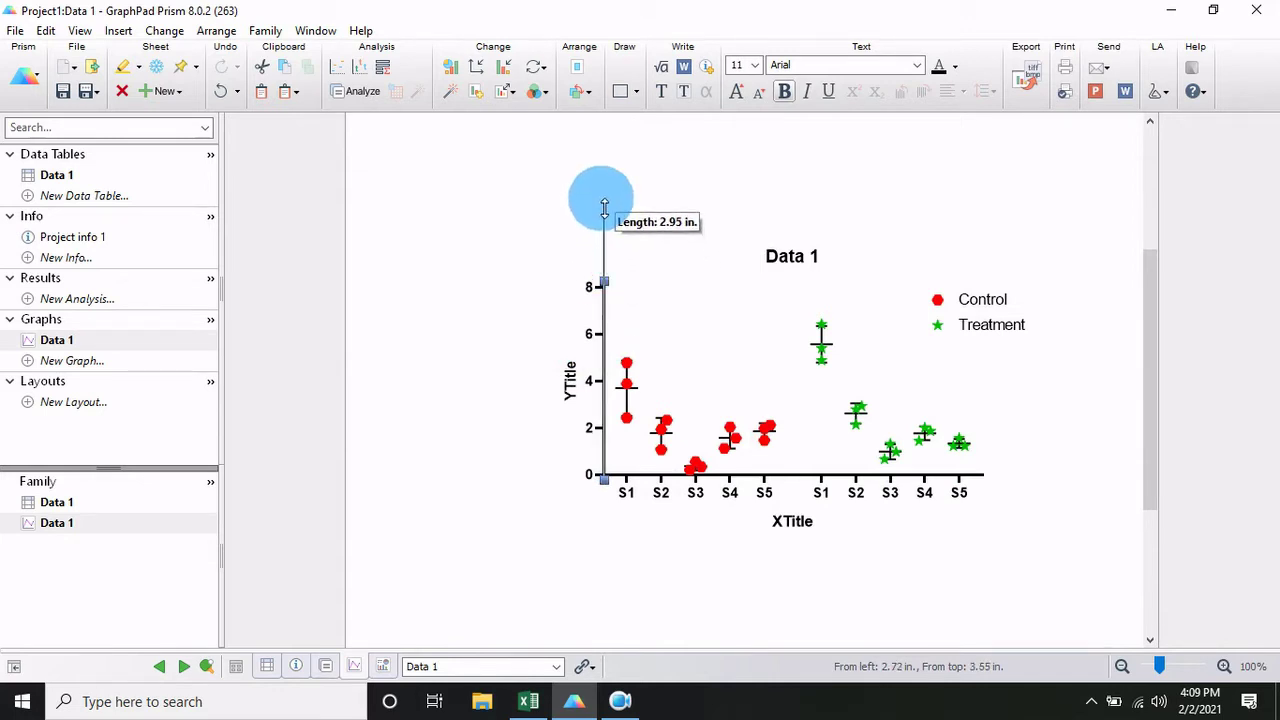
left_click_drag(604, 203, 604, 188)
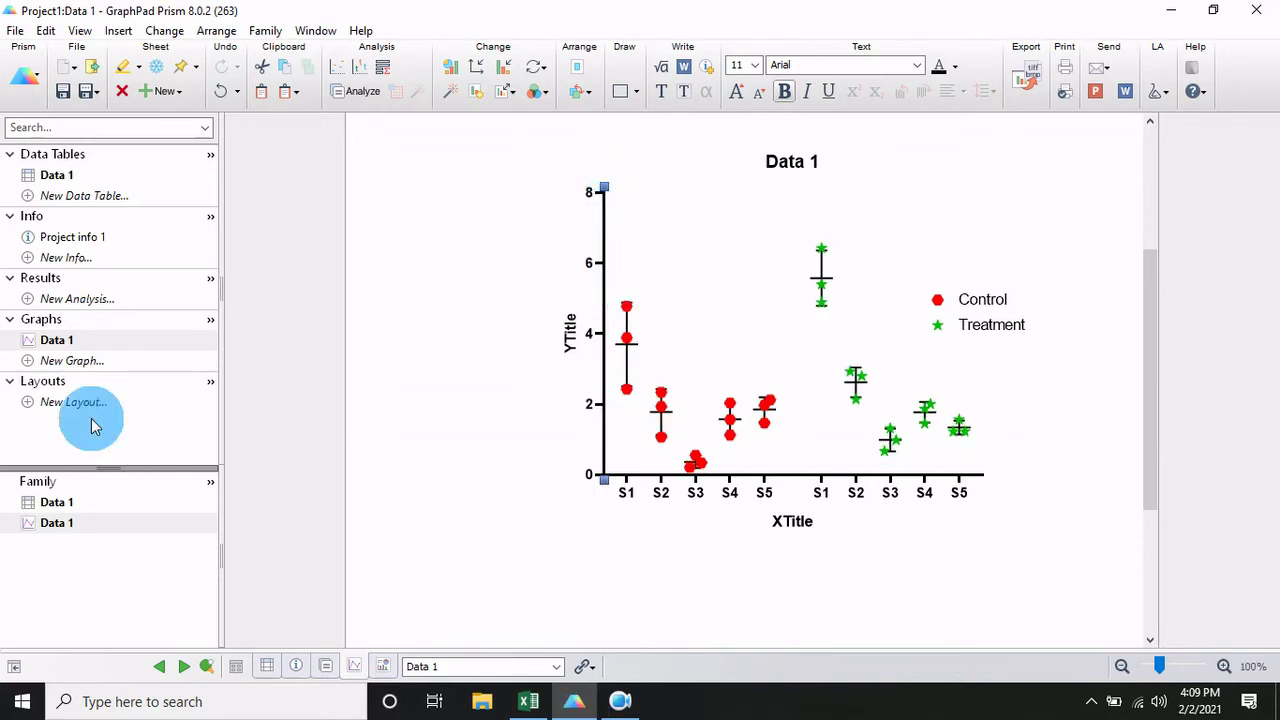
Replace the placeholder titles with 'SAMPLES' on the X axis and 'mg/g' on the Y axis
double_click(802, 535)
key("Delete")
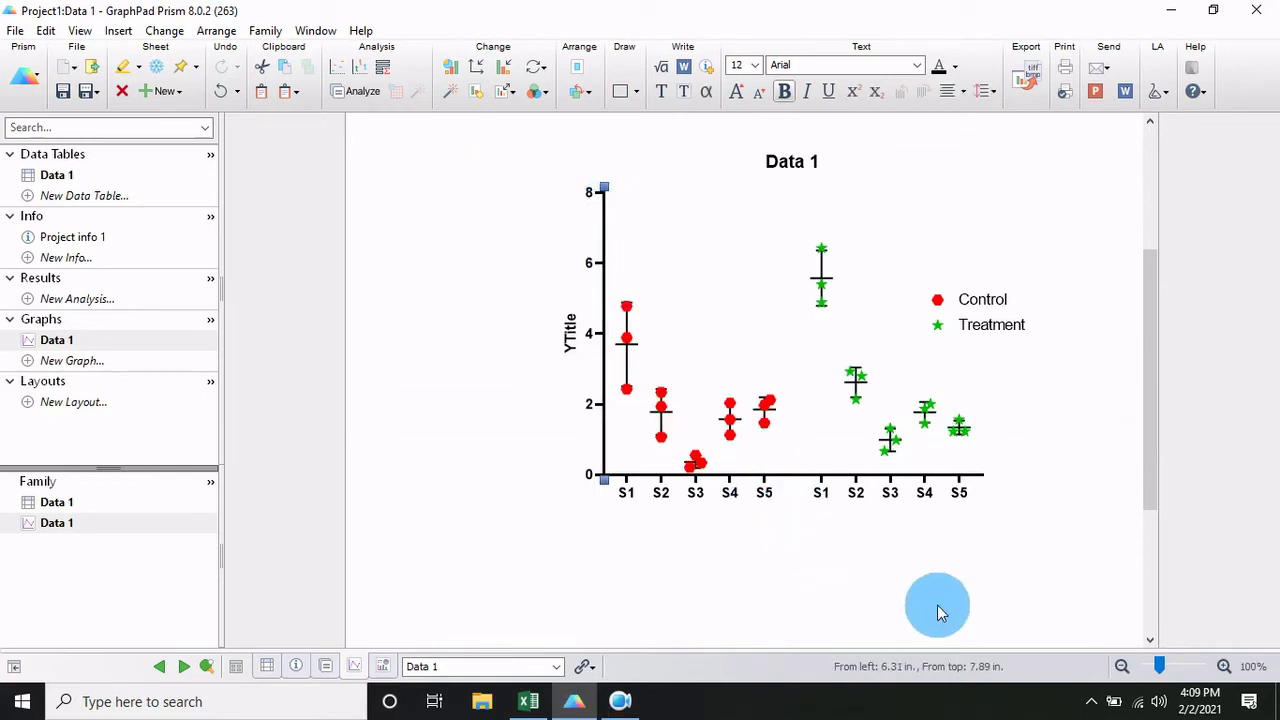
type("Sa")
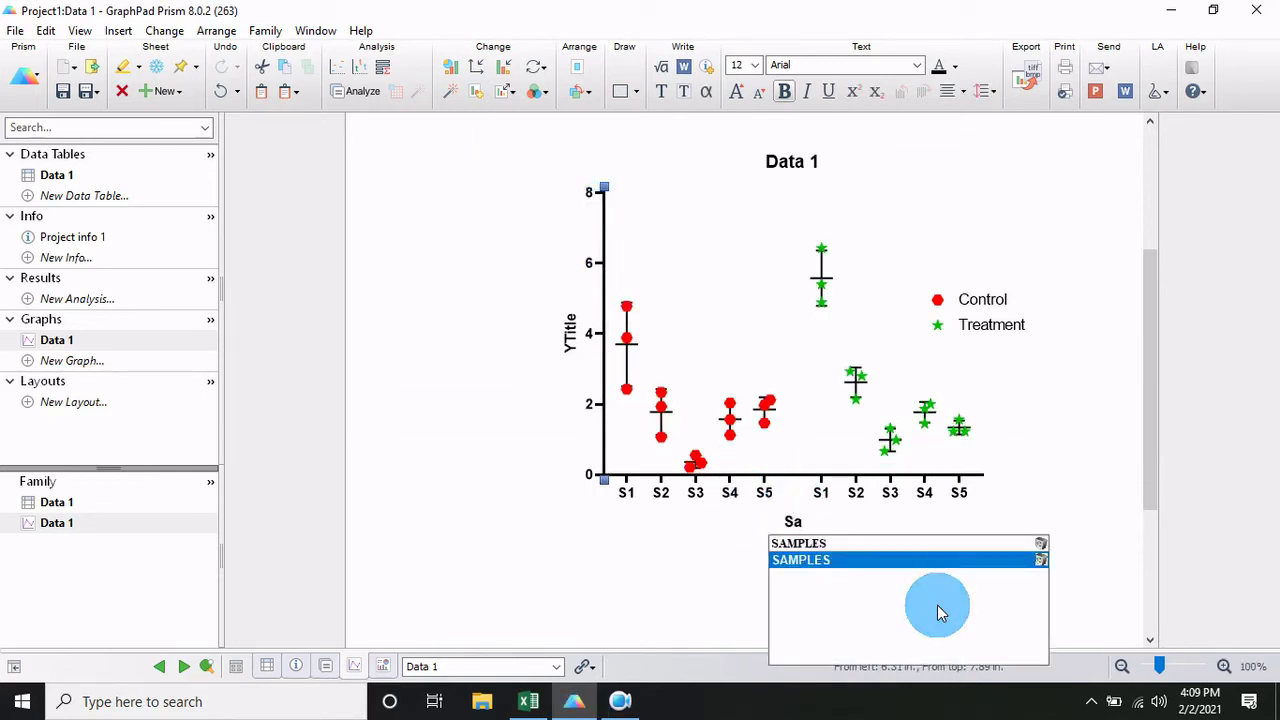
left_click(829, 543)
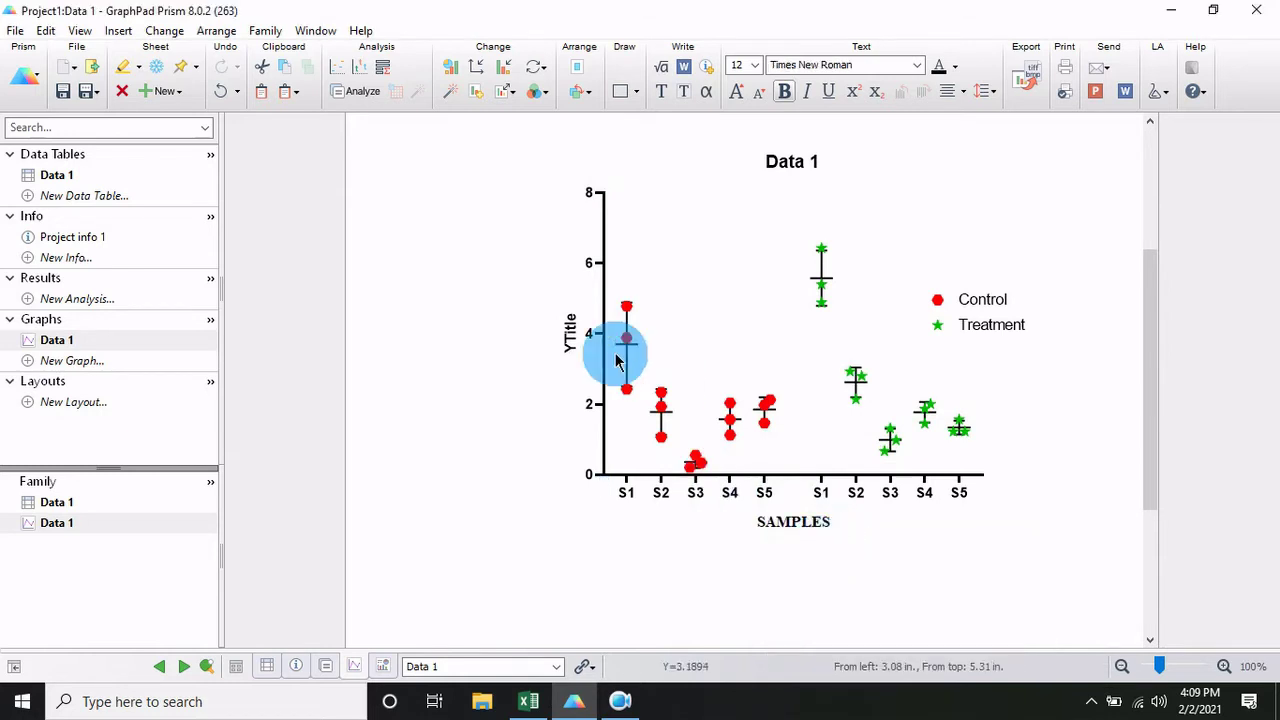
double_click(562, 343)
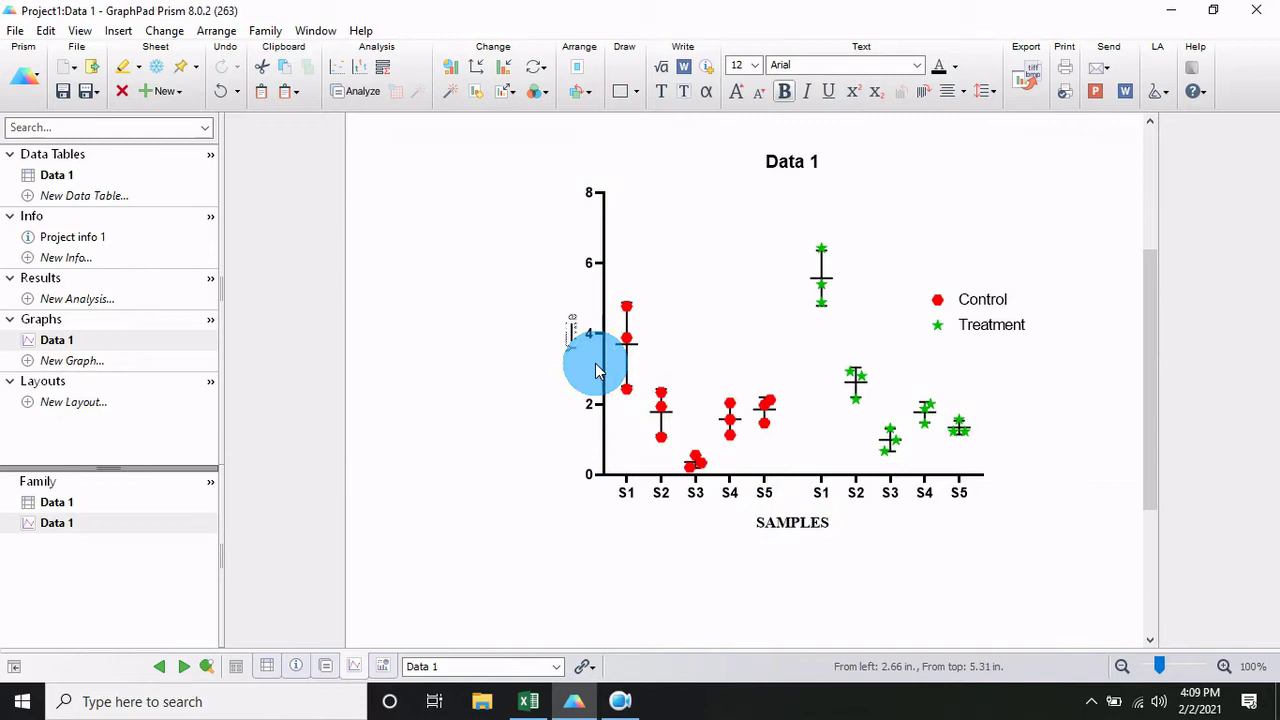
type("mg")
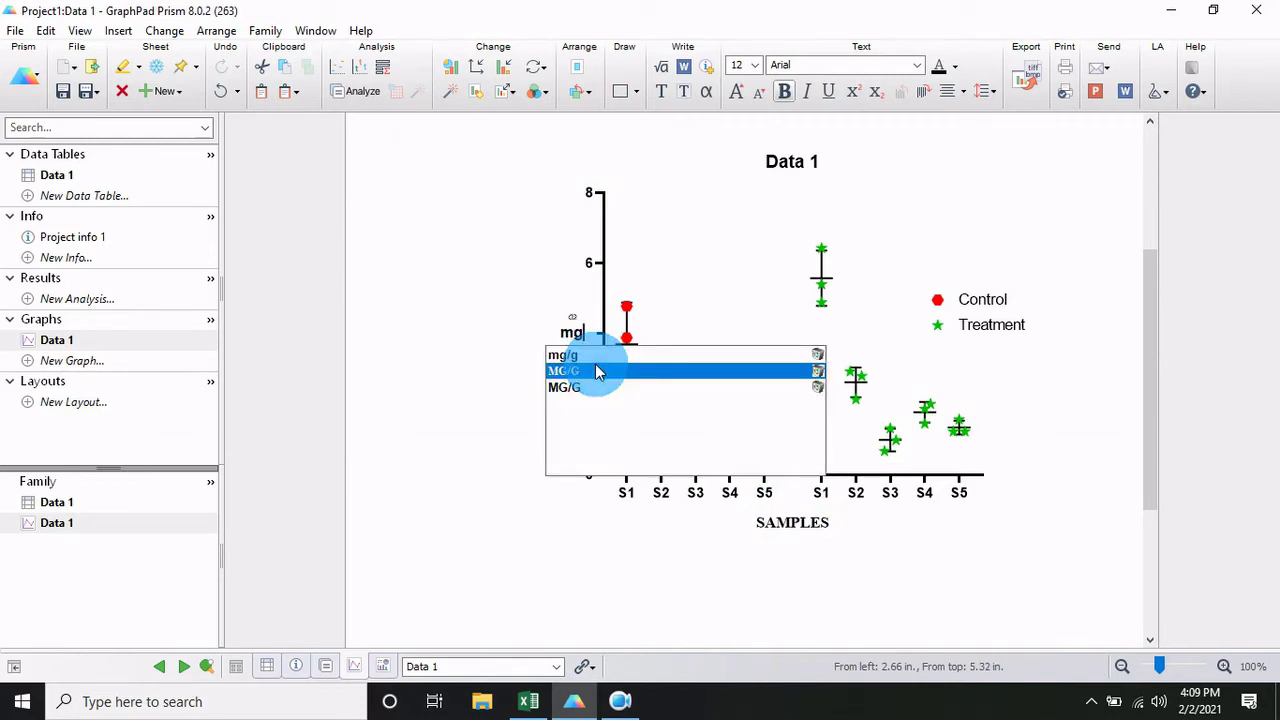
left_click(597, 356)
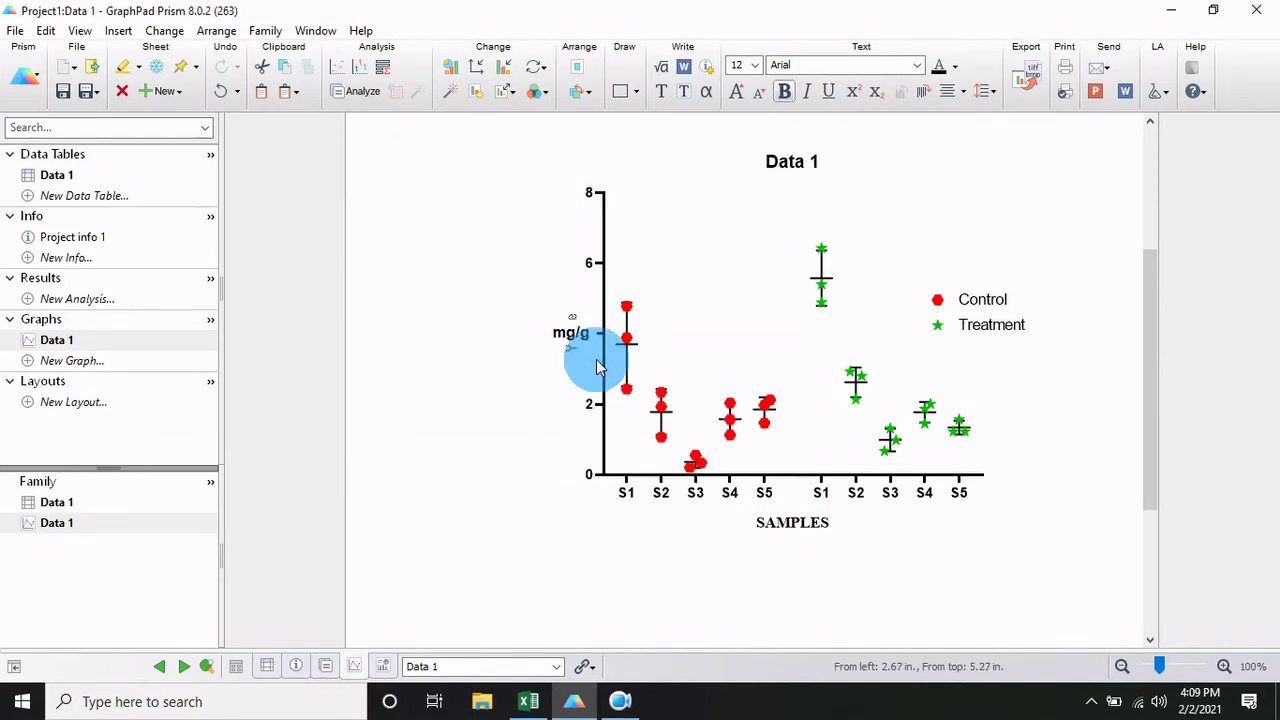
left_click(553, 425)
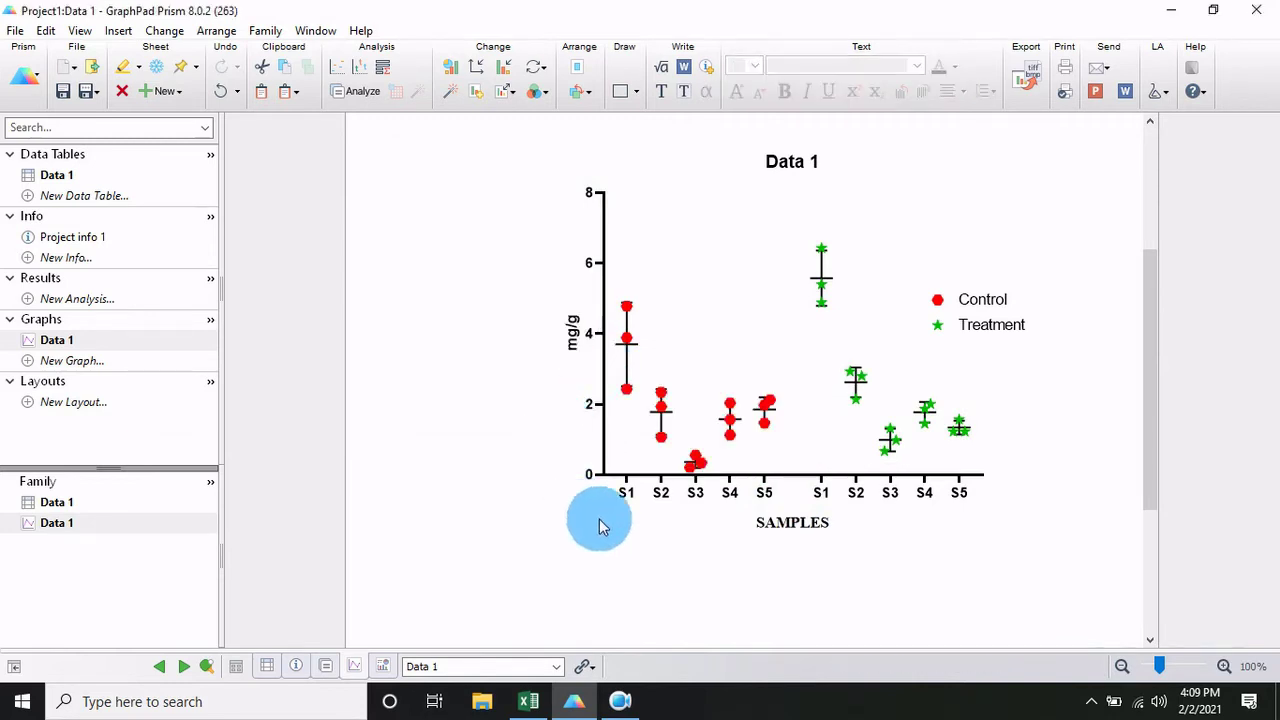
Set the SAMPLES axis title to Times New Roman, size 12
left_click(710, 510)
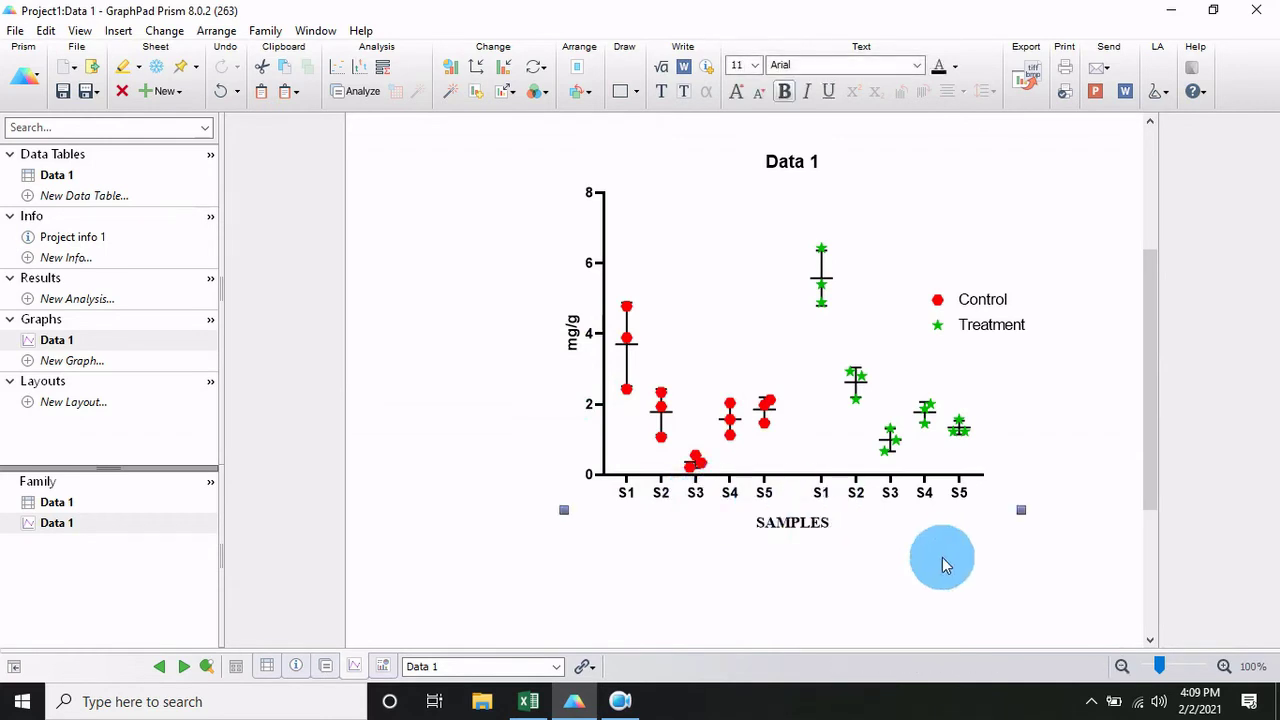
left_click(922, 68)
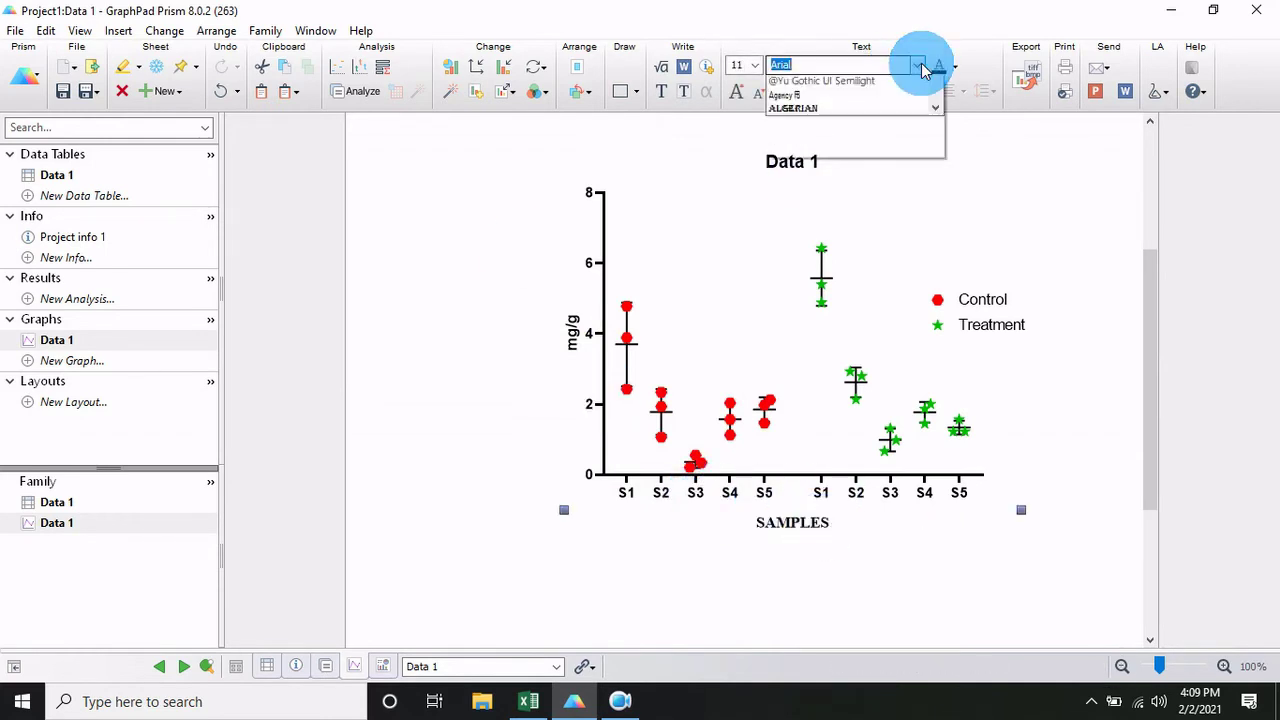
type("t")
key("Return")
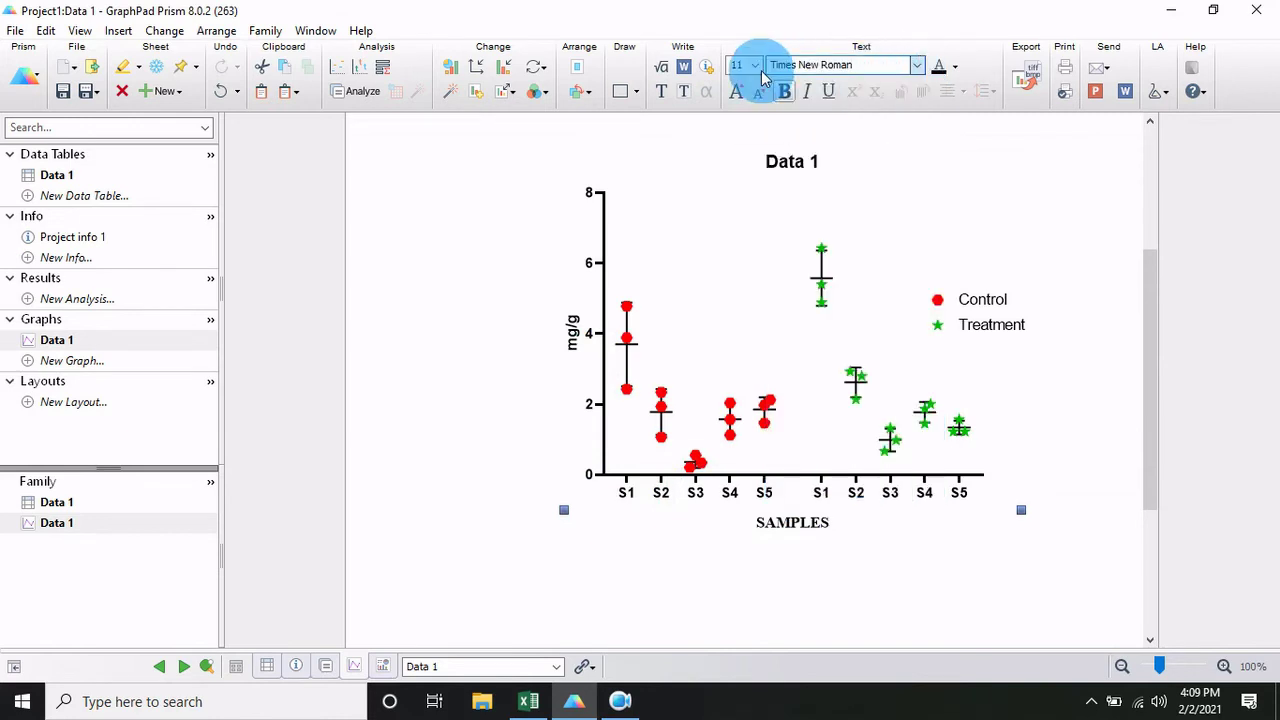
left_click(755, 65)
left_click(740, 132)
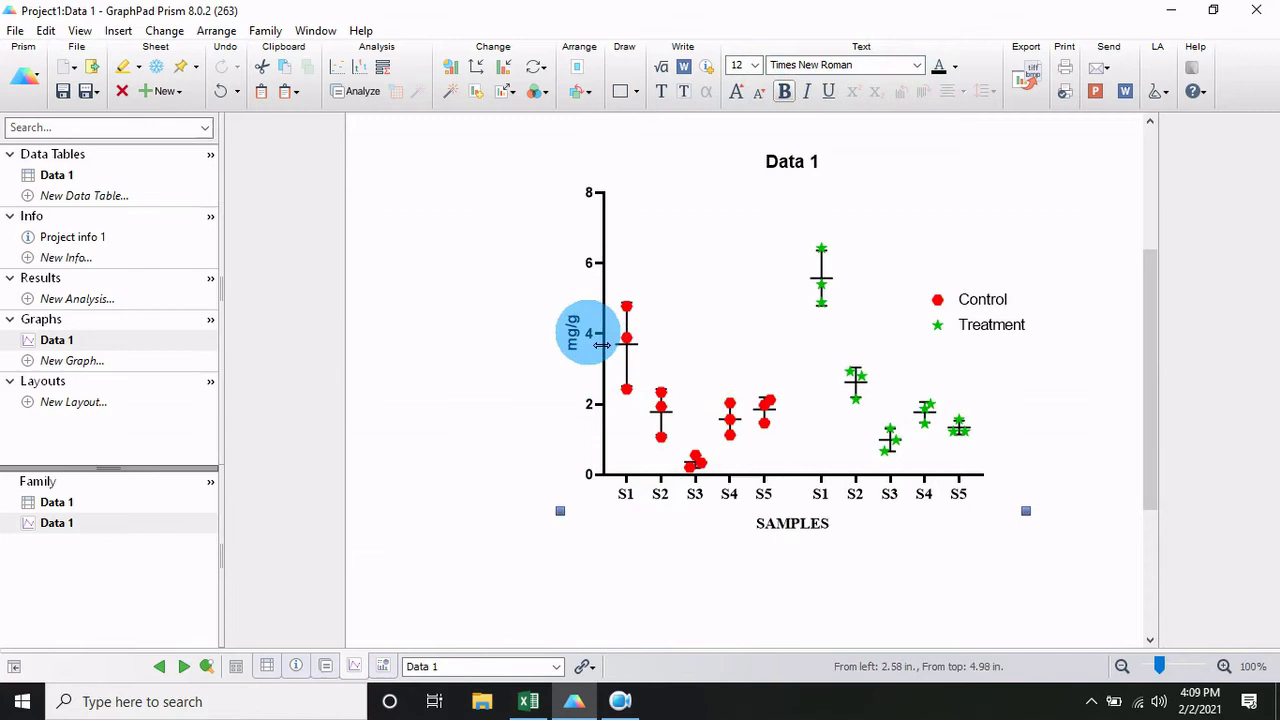
left_click(601, 345)
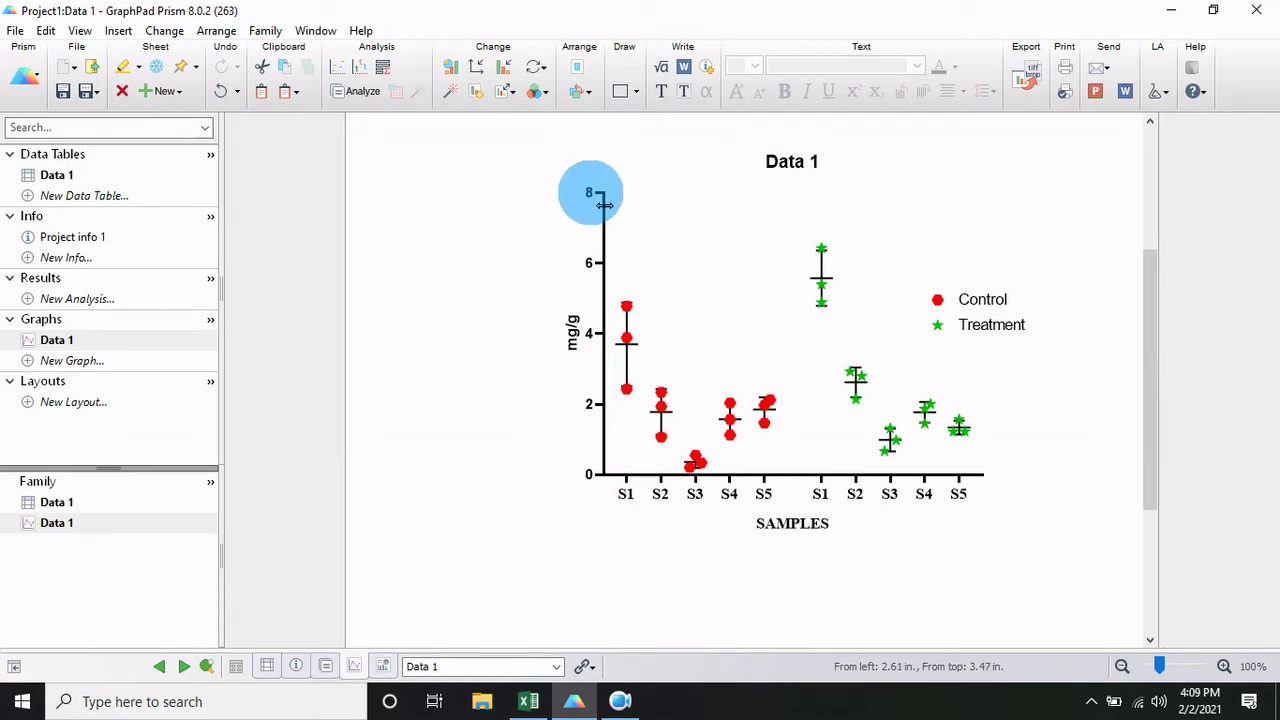
Apply Times New Roman to the mg/g axis title
left_click(918, 66)
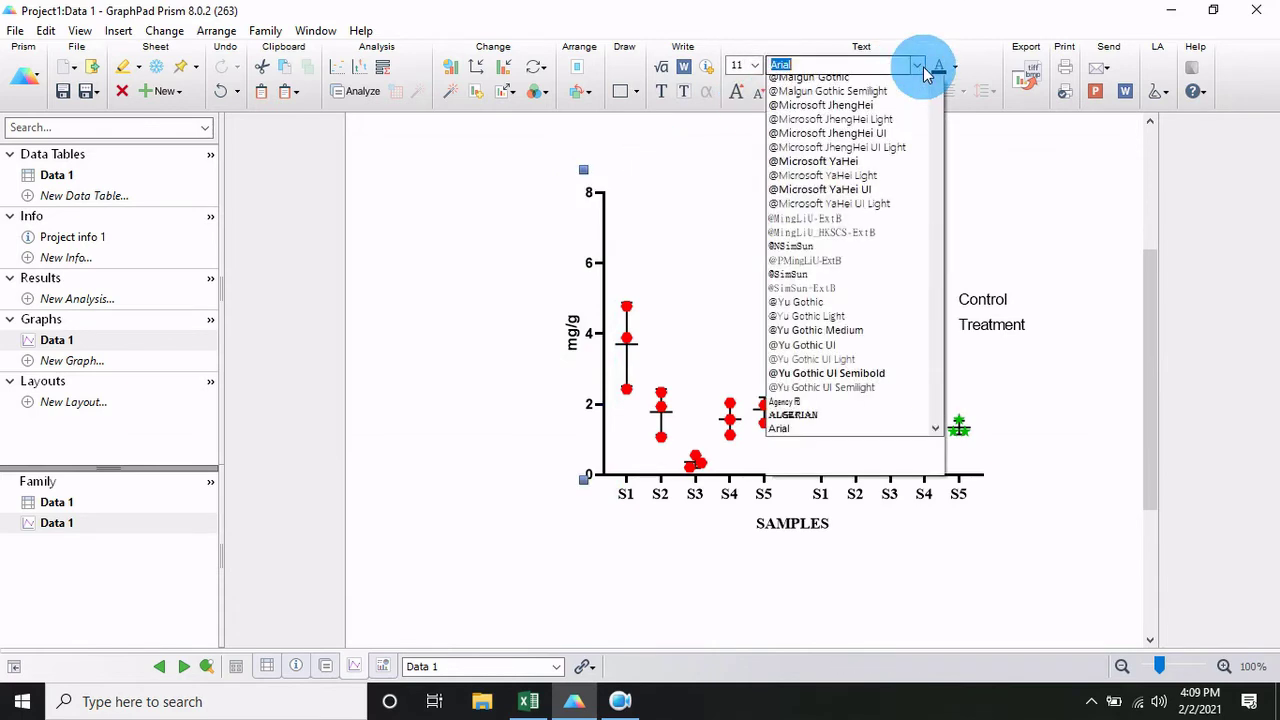
scroll(870, 112, "up", 2)
left_click(846, 92)
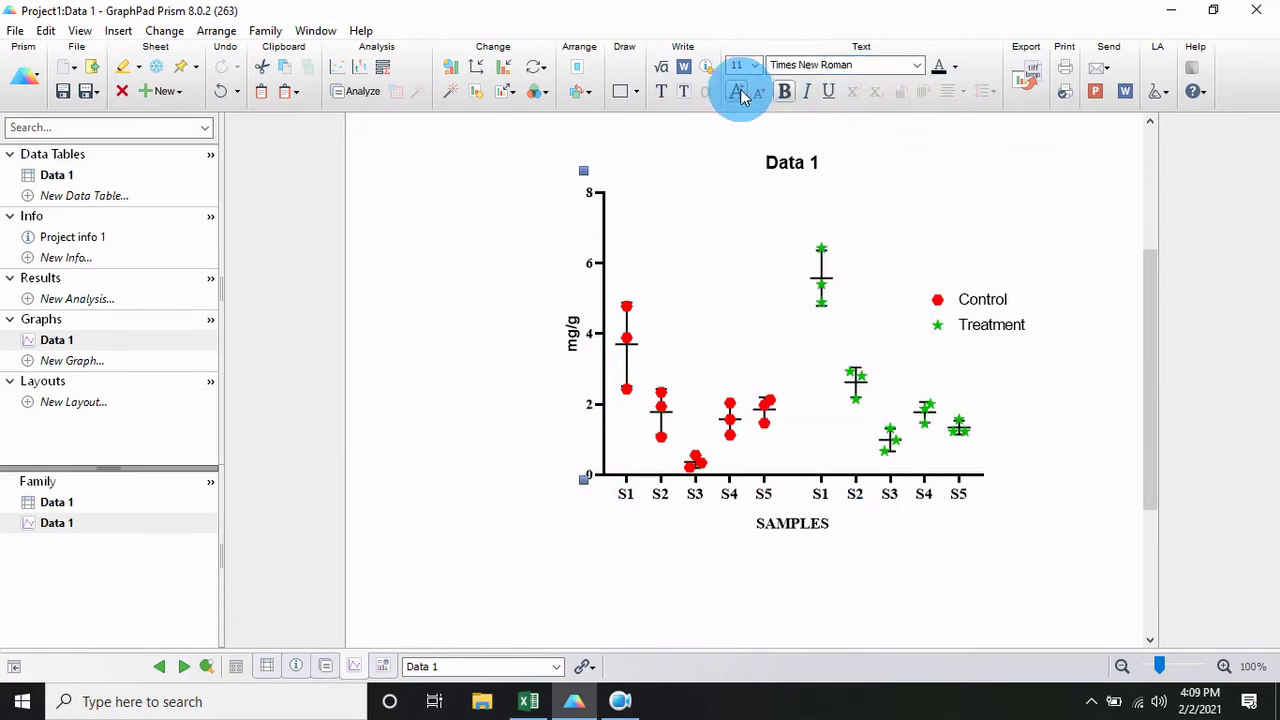
double_click(572, 335)
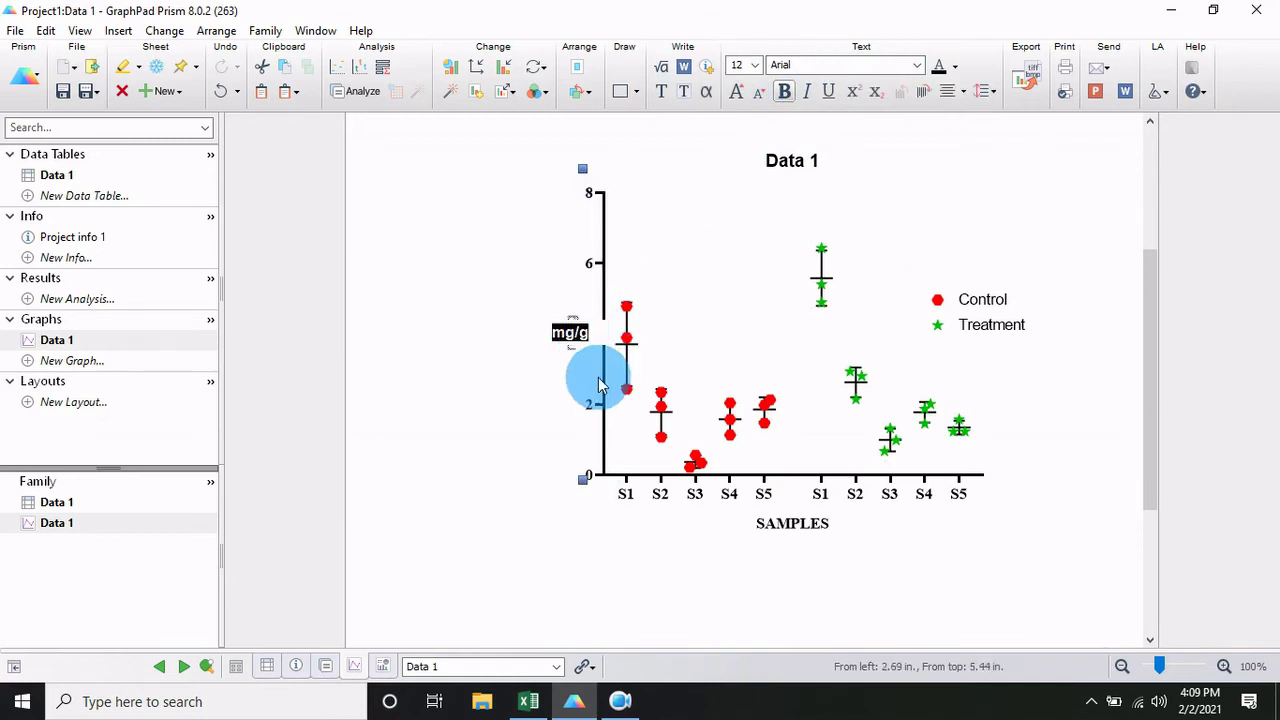
left_click(920, 68)
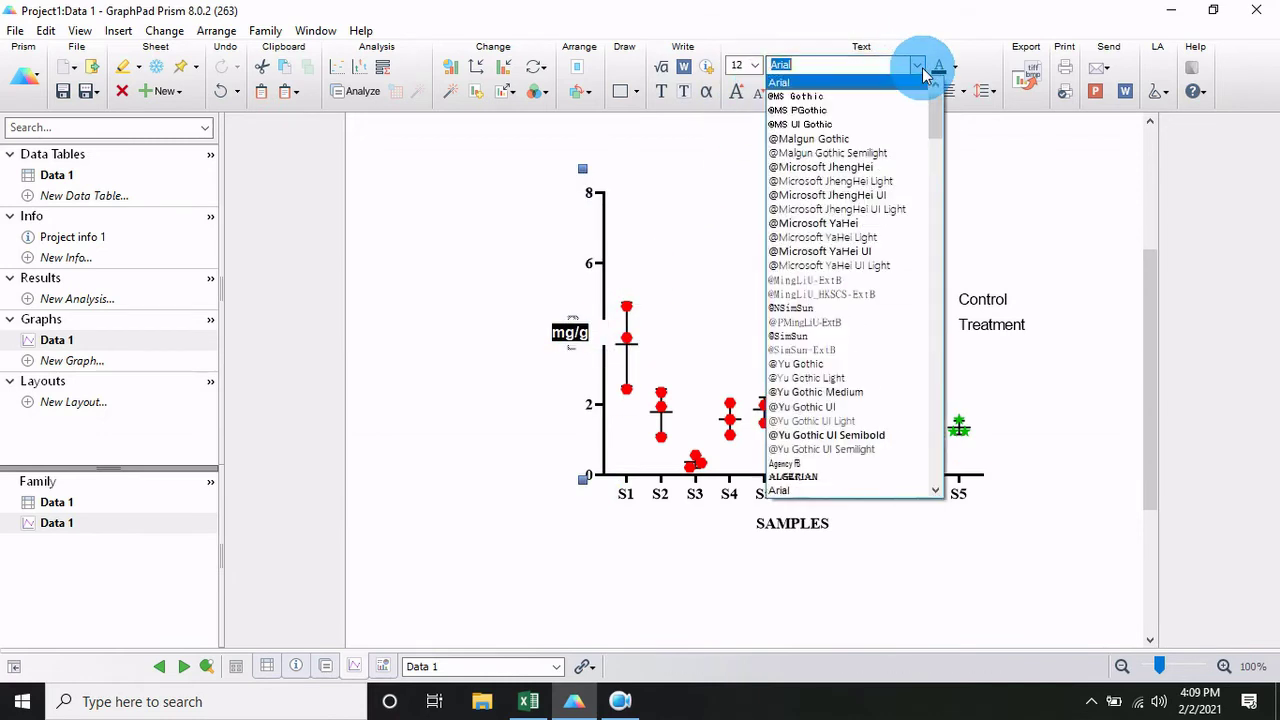
scroll(871, 128, "up", 2)
left_click(846, 86)
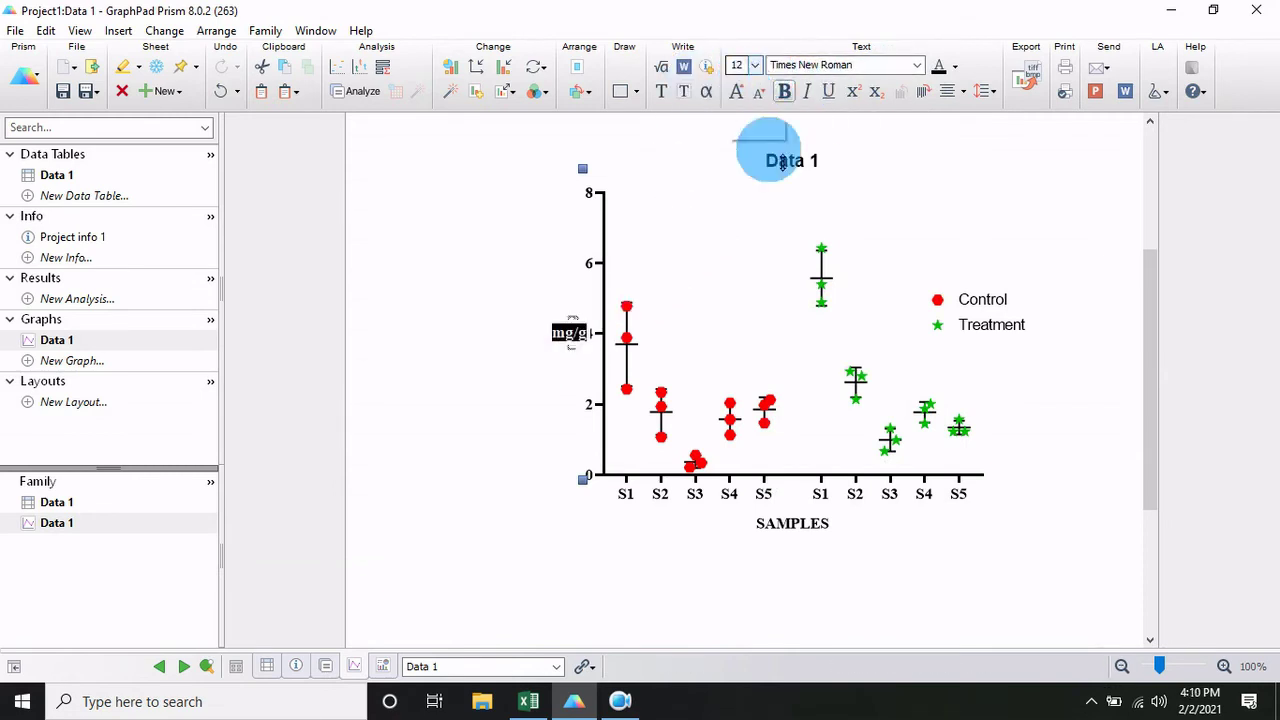
Move the legend to the upper right with Treatment under Control, and clear the Data 1 title
double_click(805, 524)
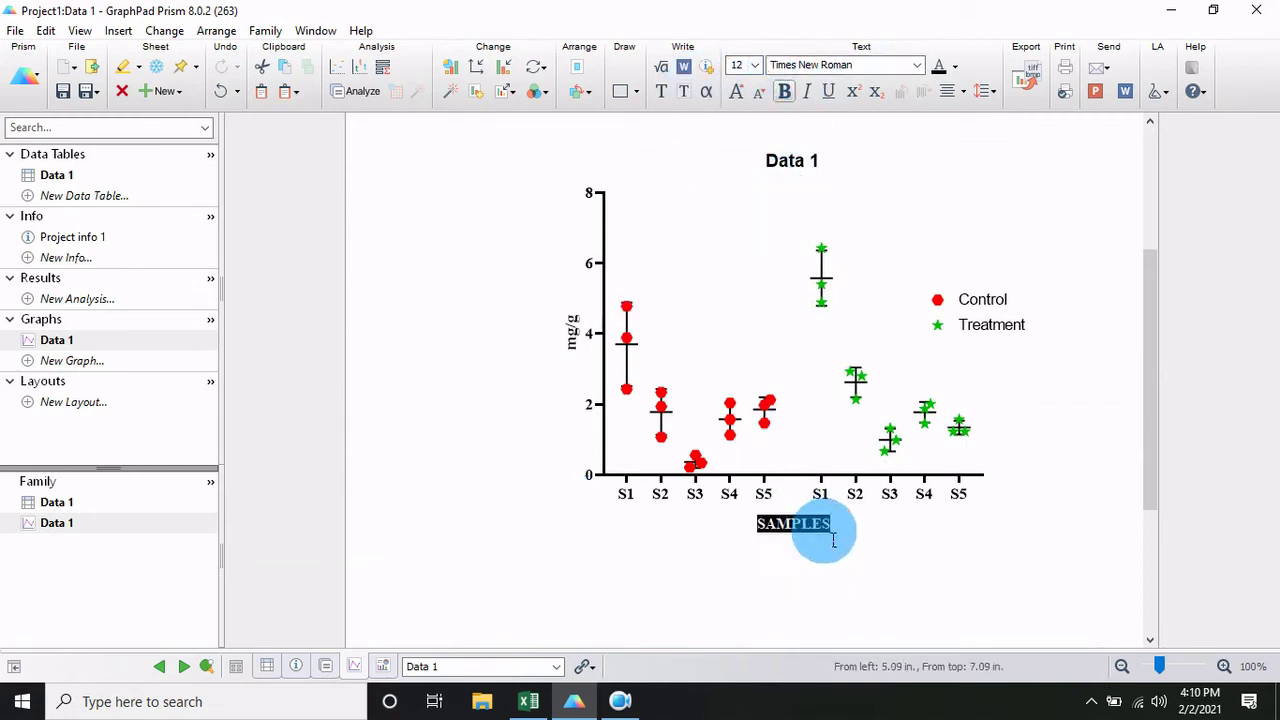
left_click(988, 314)
left_click_drag(987, 313, 993, 249)
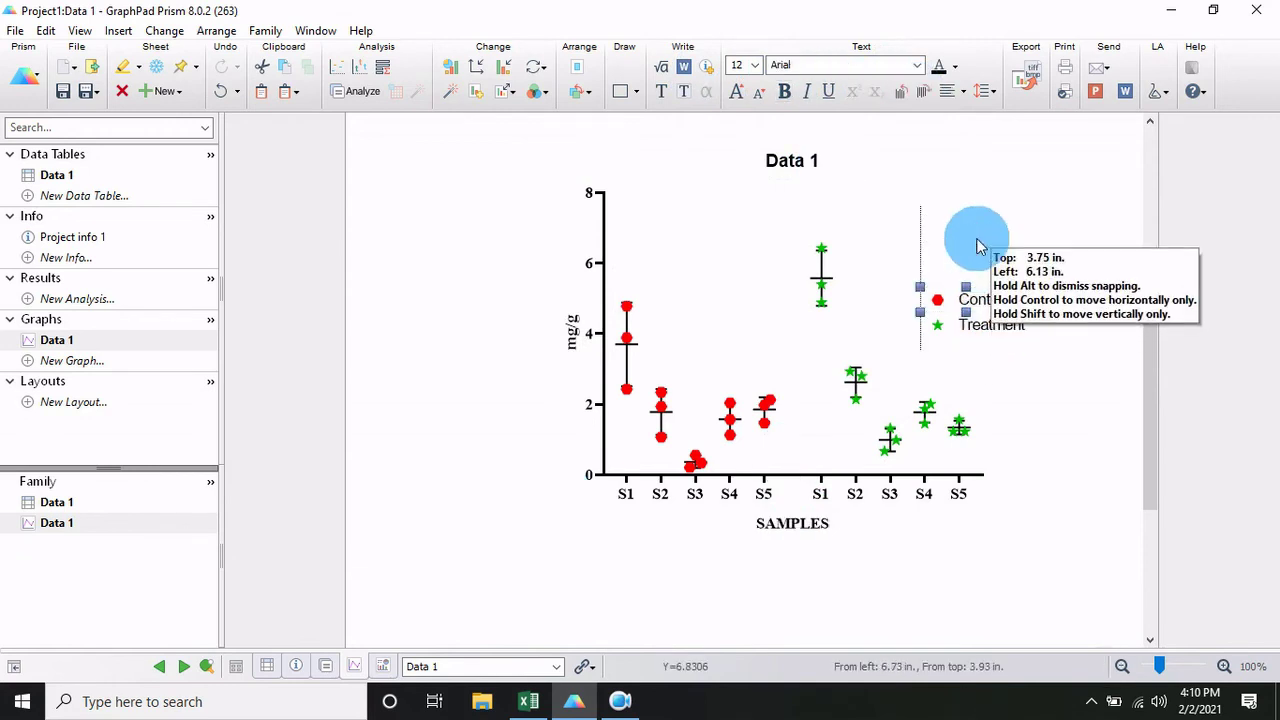
left_click_drag(978, 246, 978, 248)
left_click_drag(971, 323, 980, 271)
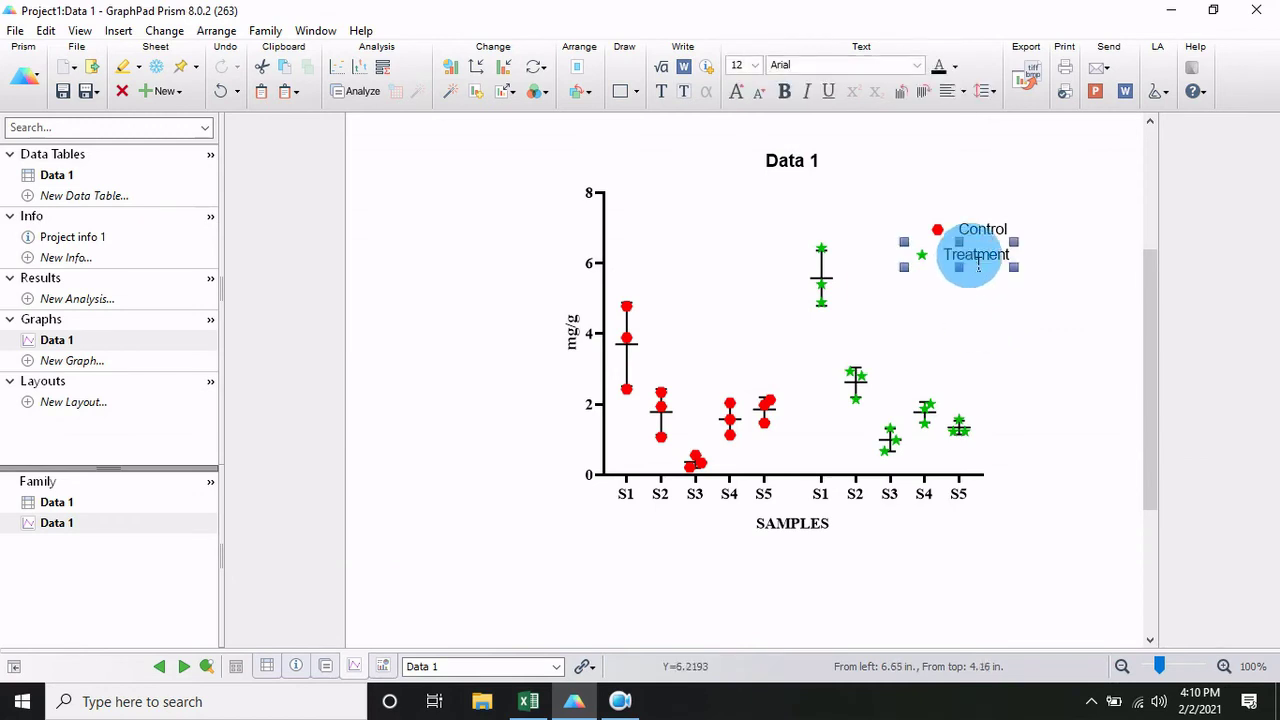
double_click(978, 258)
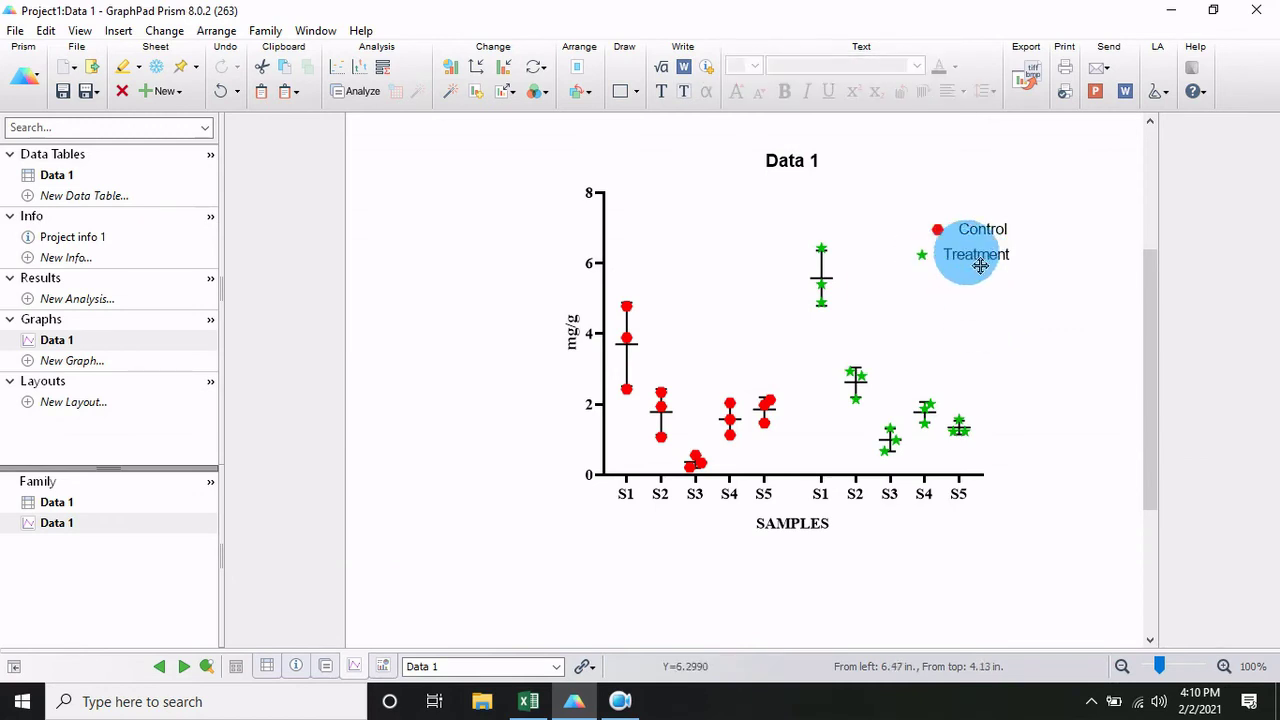
left_click_drag(980, 263, 996, 262)
left_click(996, 355)
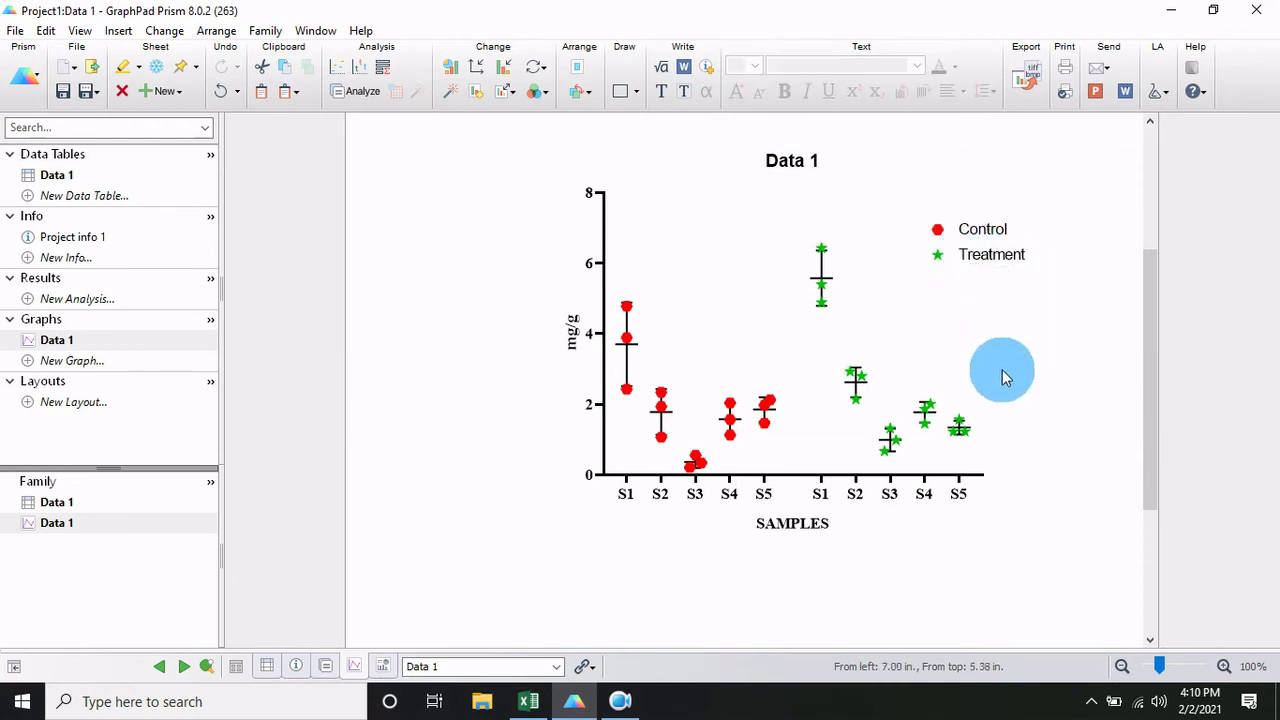
double_click(793, 160)
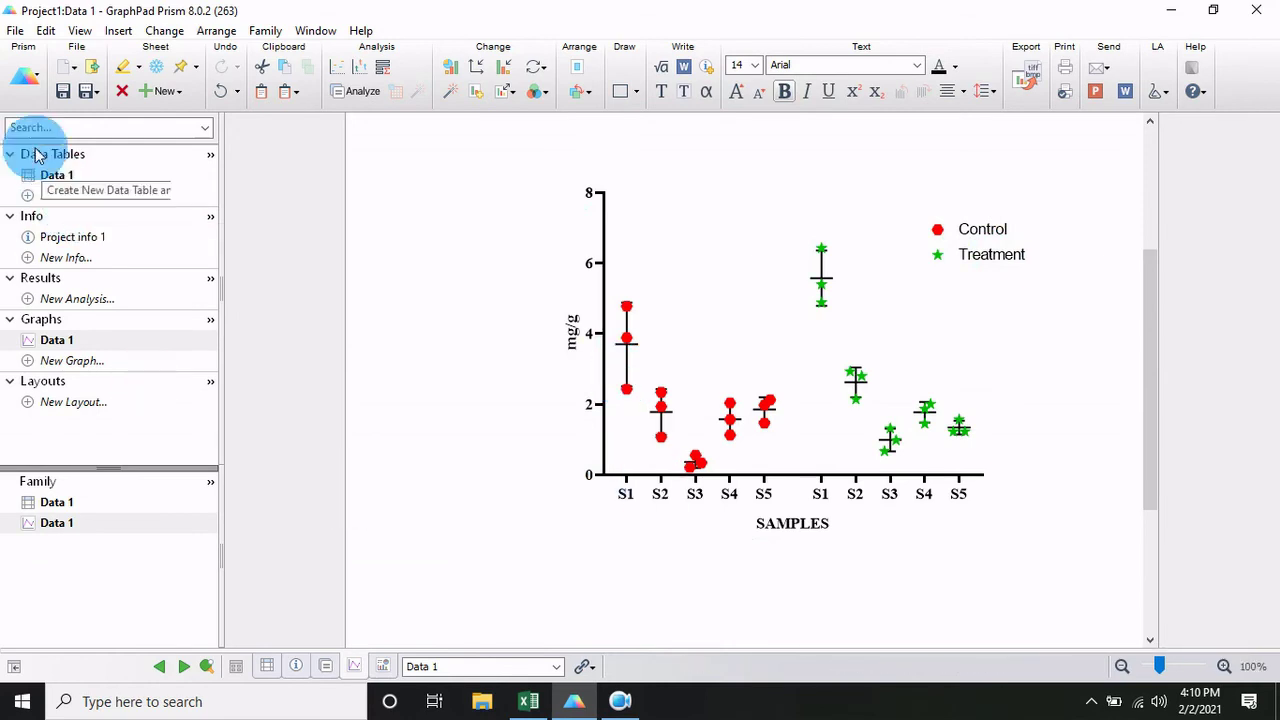
Export the graph to the Desktop as a 300 dpi RGB JPG named Data 1
left_click(14, 32)
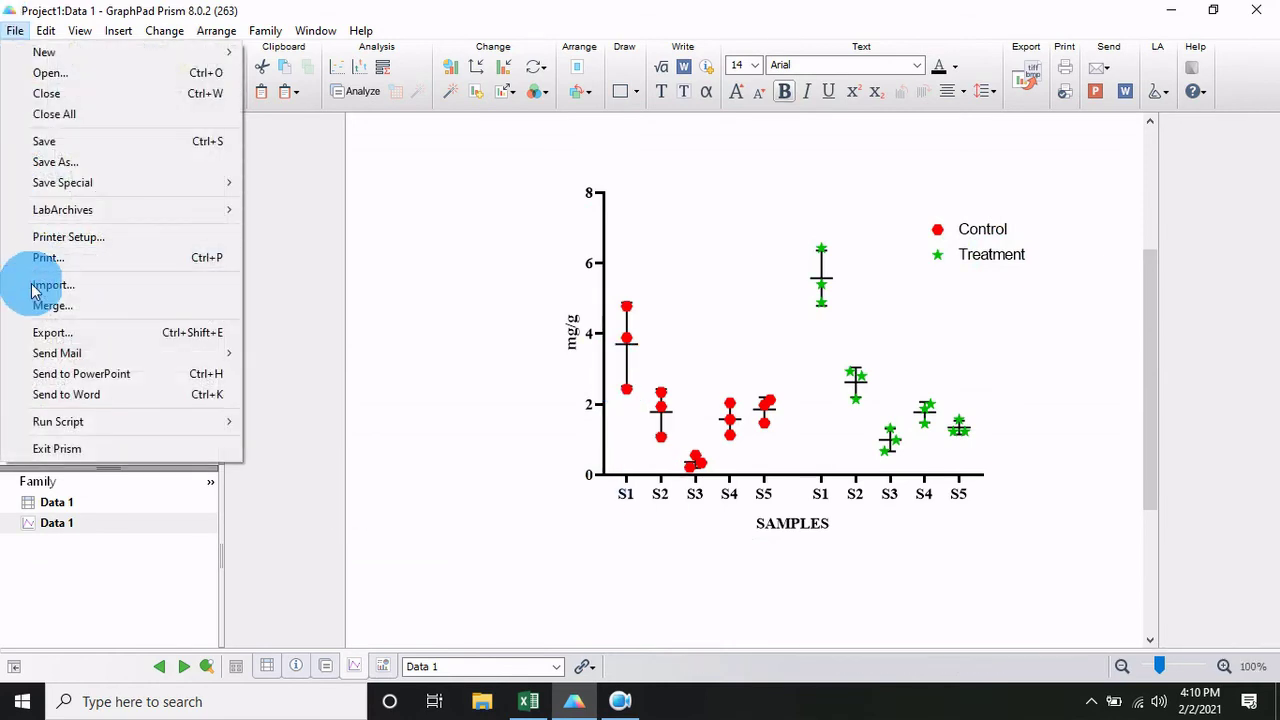
left_click(52, 332)
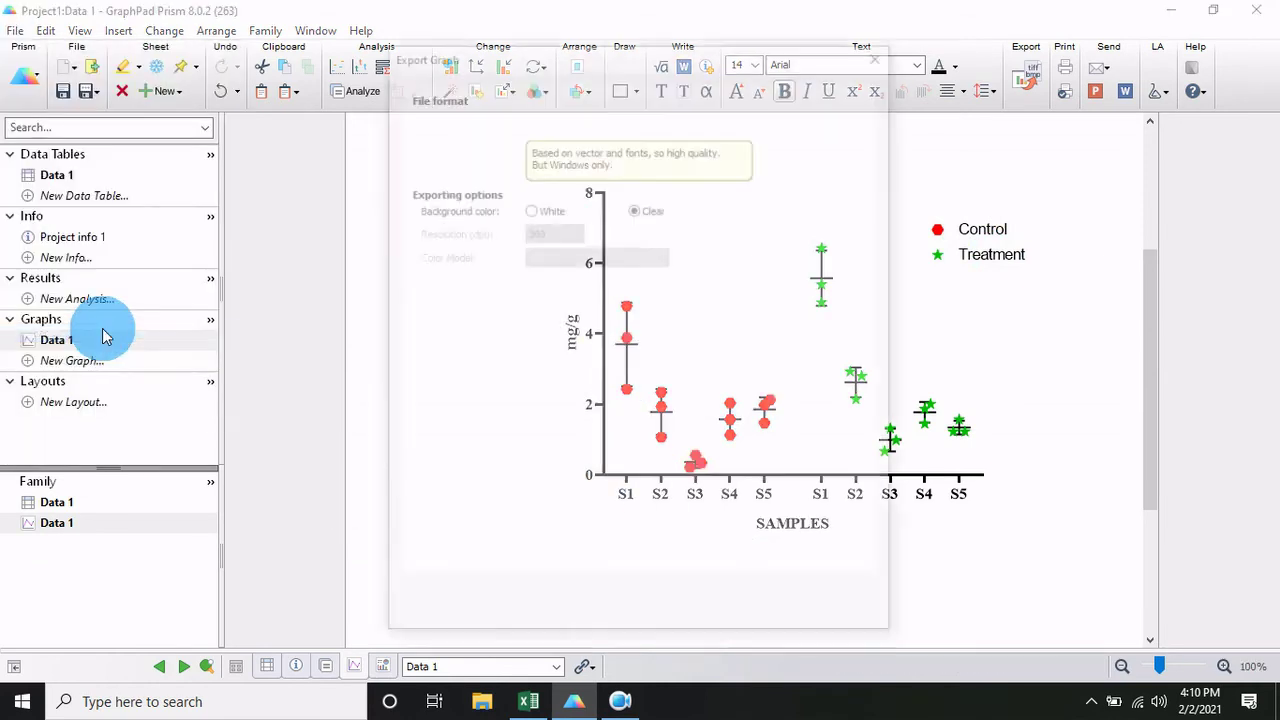
left_click(751, 122)
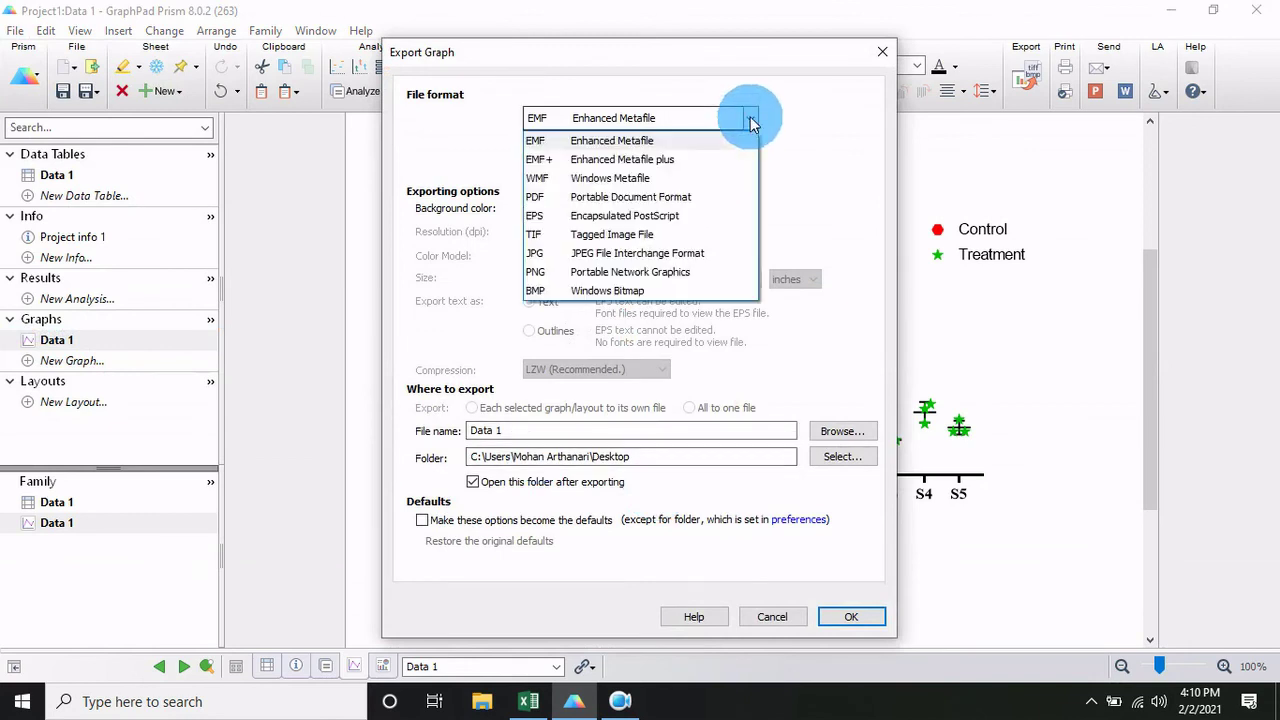
left_click(627, 252)
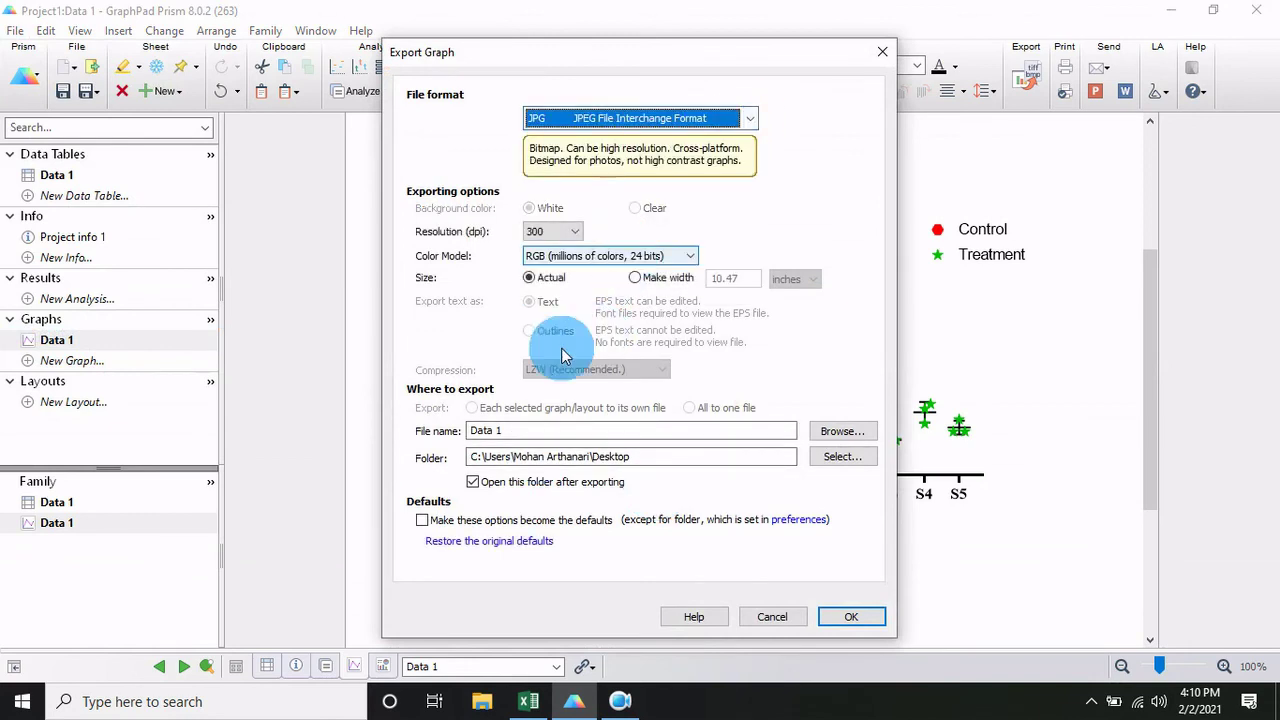
left_click(600, 256)
left_click(630, 270)
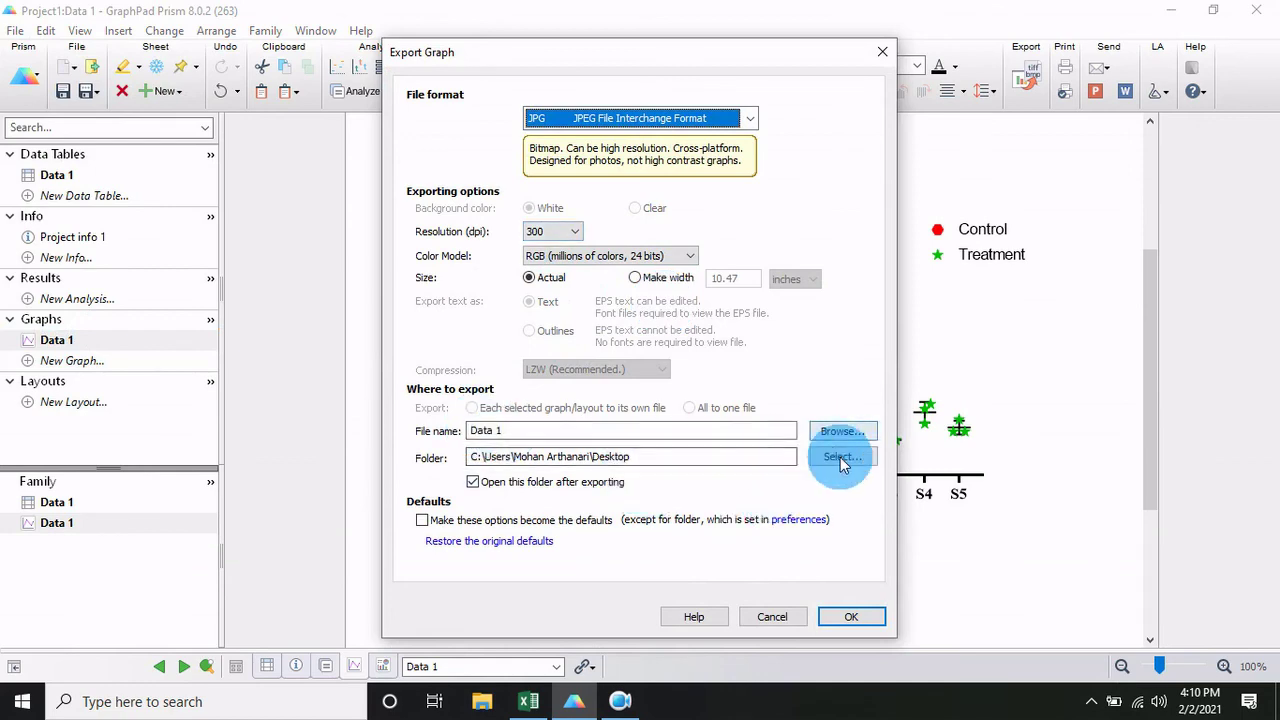
left_click(851, 617)
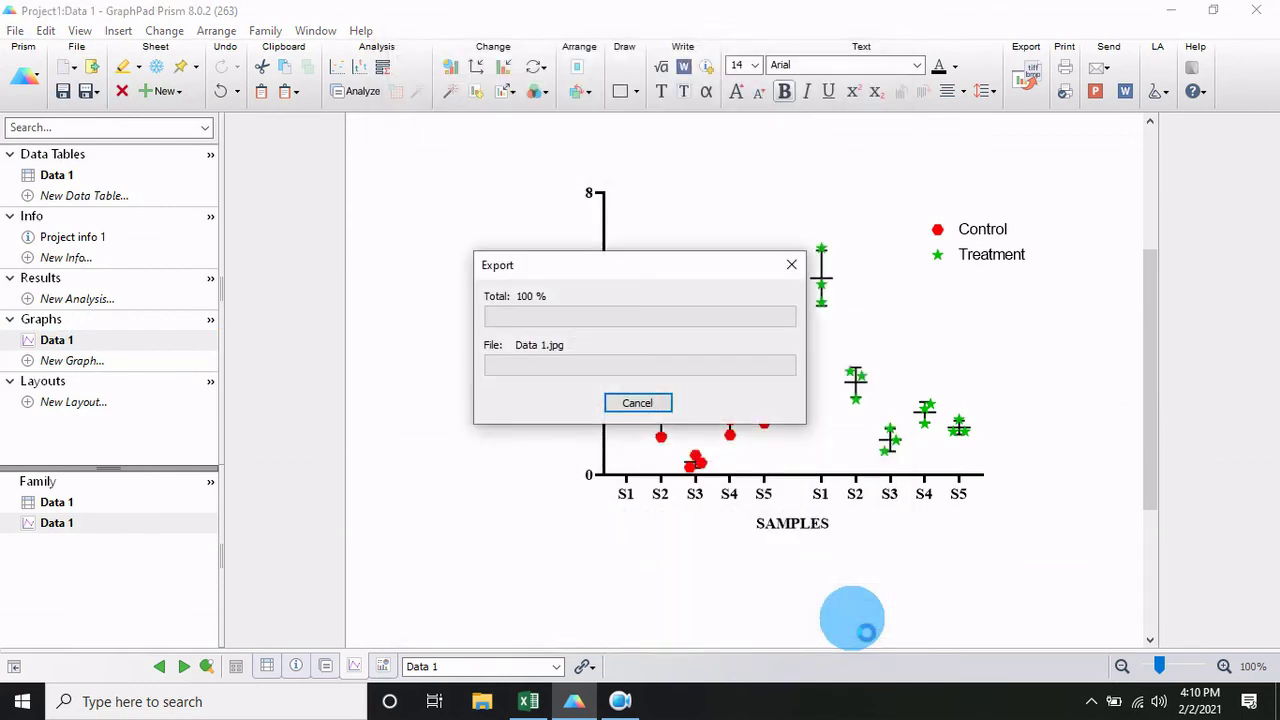
left_click(1168, 12)
Open Data 1.jpg from the Desktop in Photos to view the finished scatter graph
left_click(473, 290)
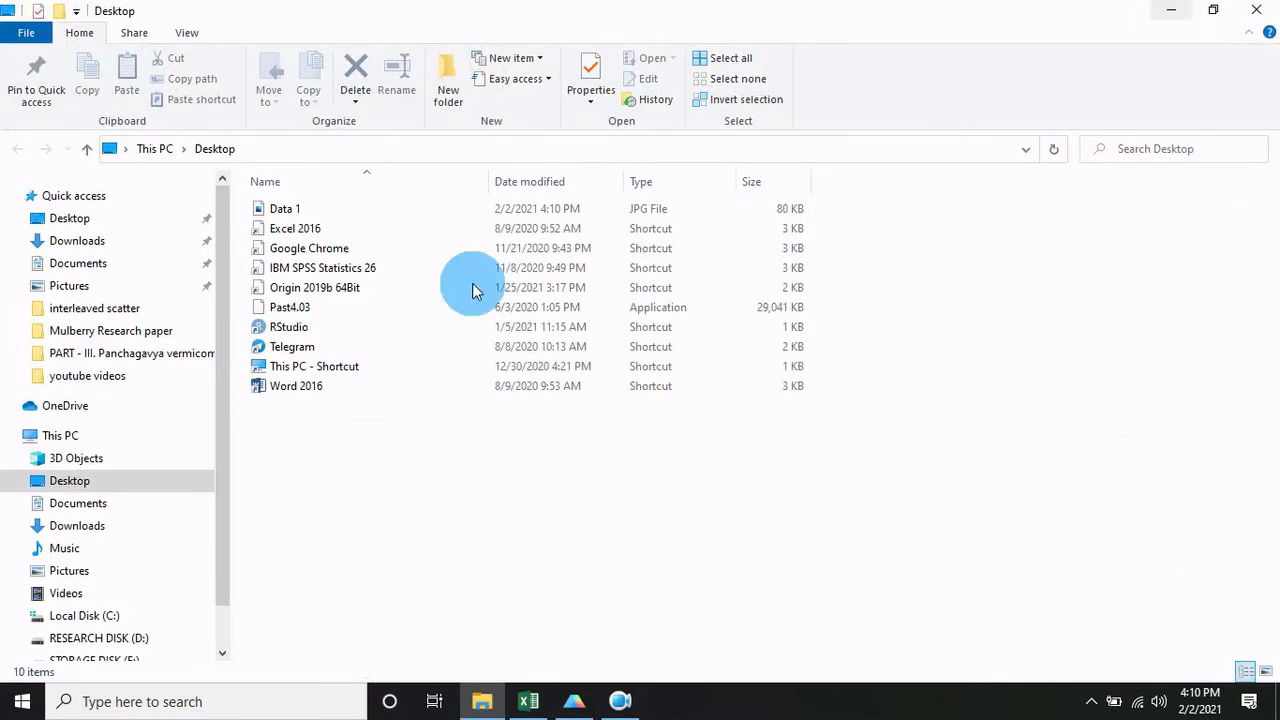
left_click(292, 210)
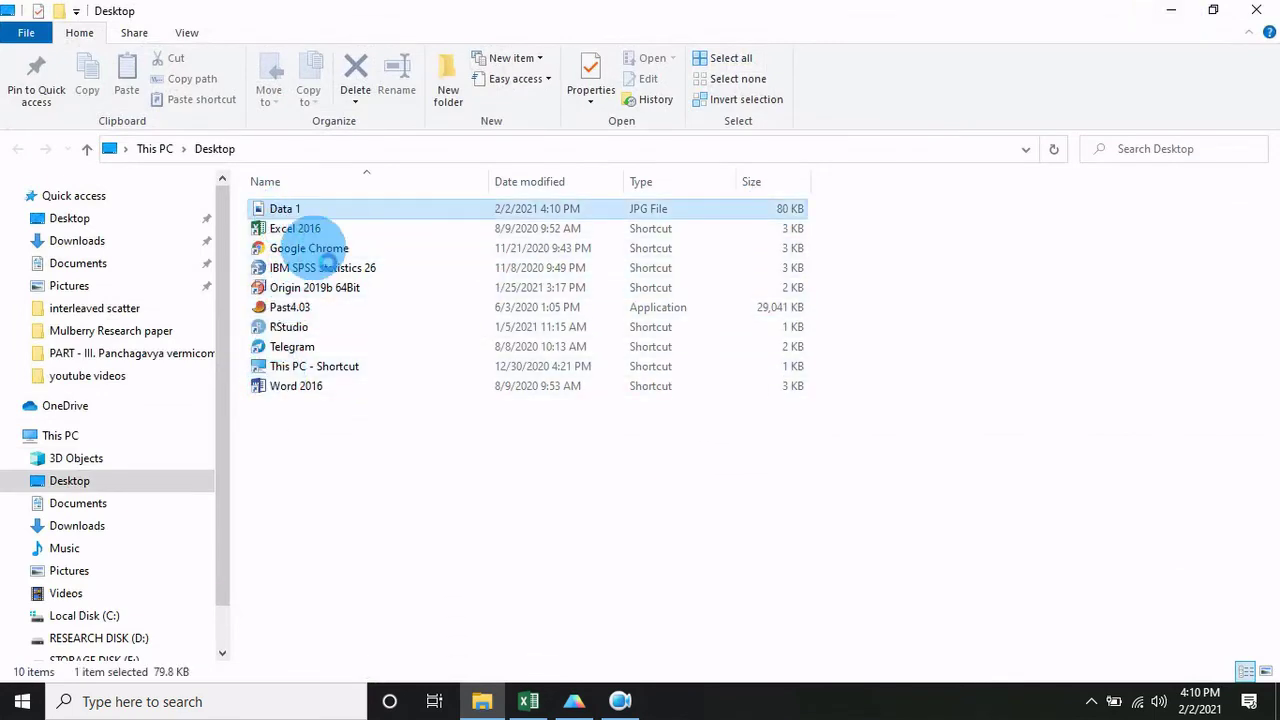
key("Return")
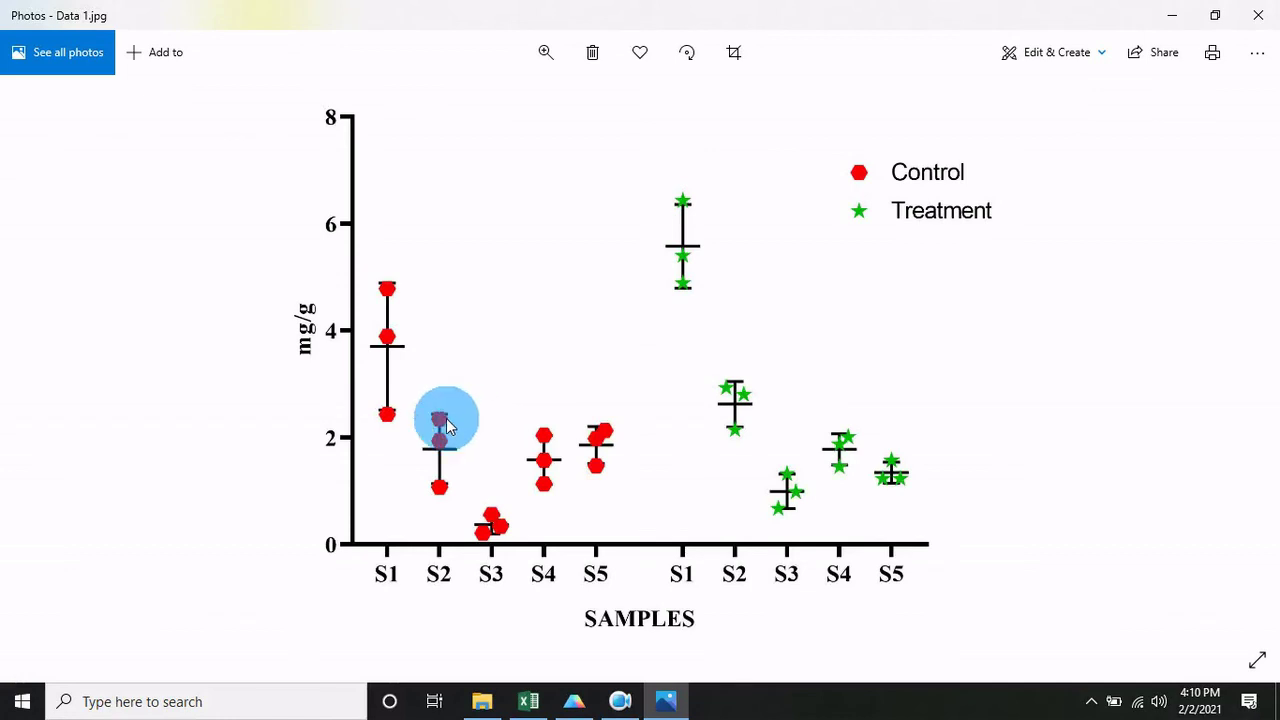
left_click(315, 370)
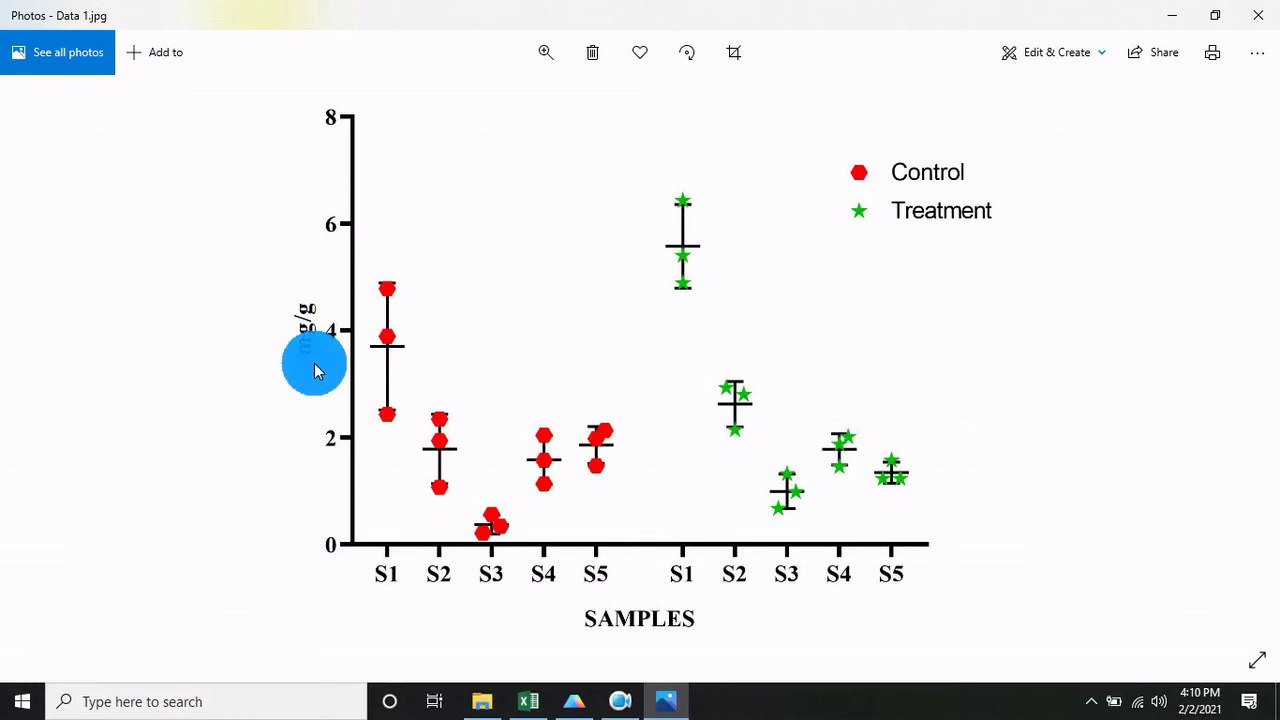
left_click(315, 363)
left_click(315, 363)
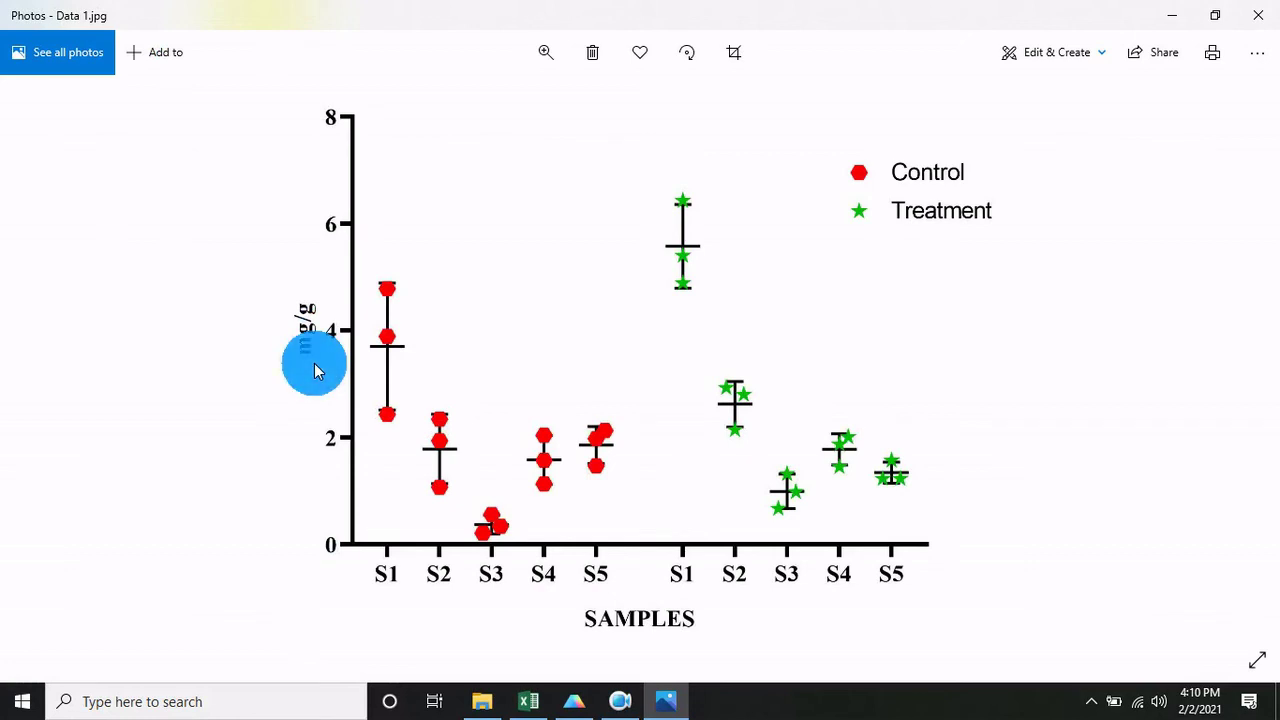